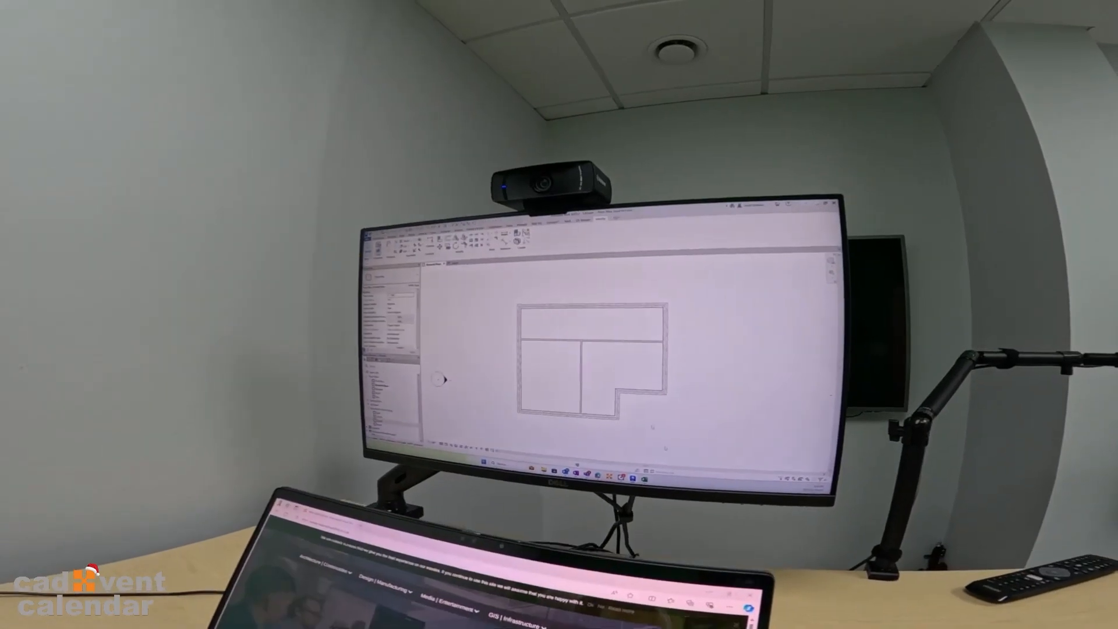
{"action": "left_click_drag", "start_coordinate": [529, 293], "coordinate": [714, 466]}
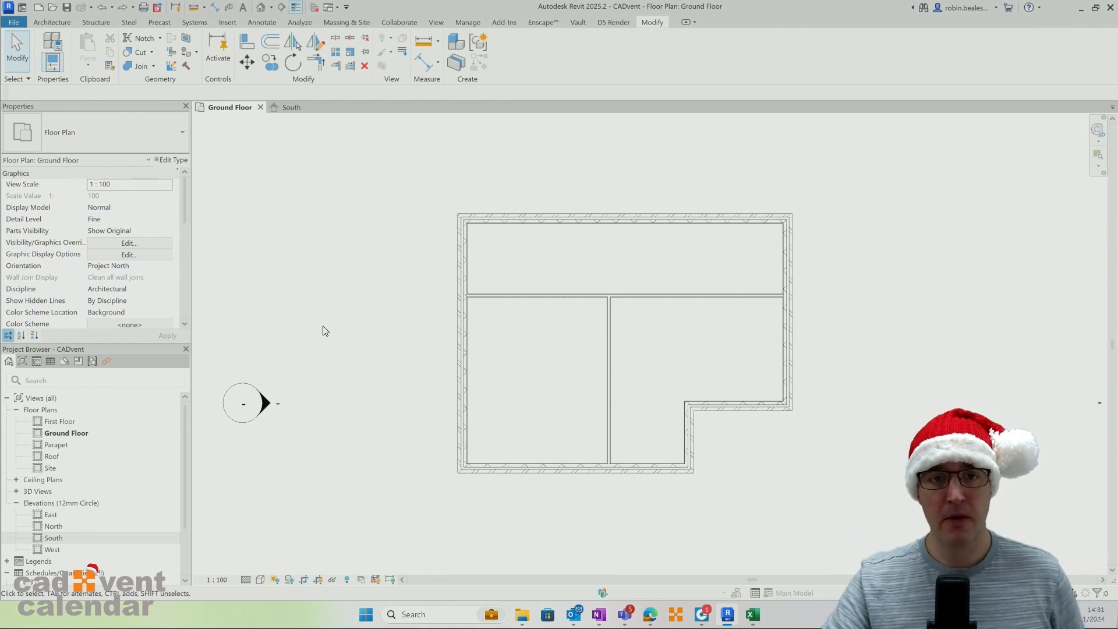
- Start a new floor in the Ground Floor plan and look over the available floor types
{"action": "left_click", "coordinate": [51, 24]}
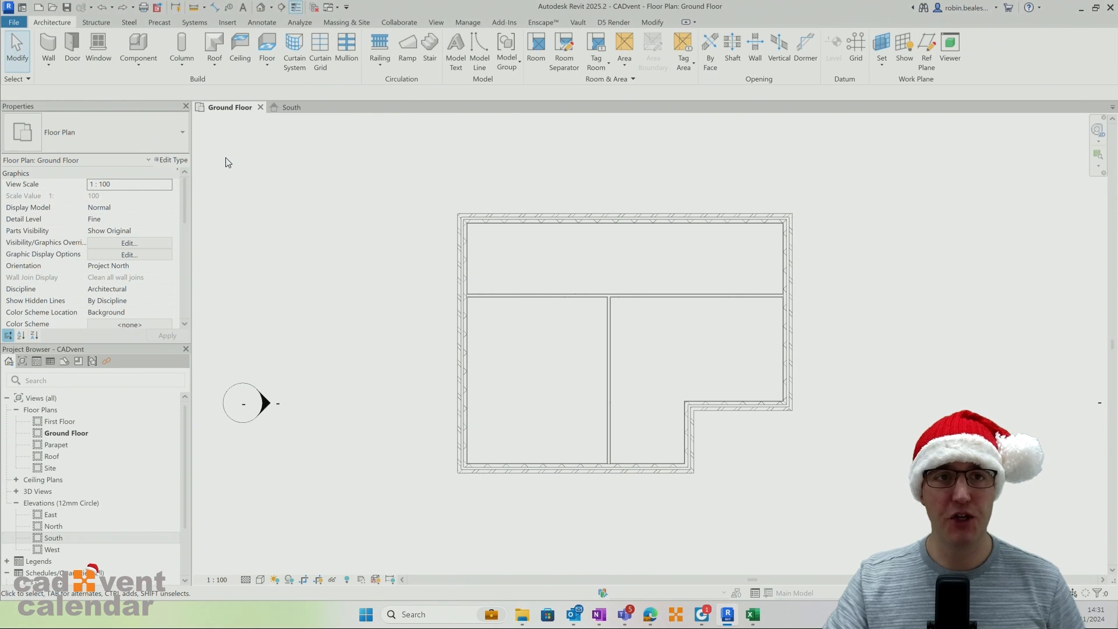
{"action": "left_click", "coordinate": [267, 43]}
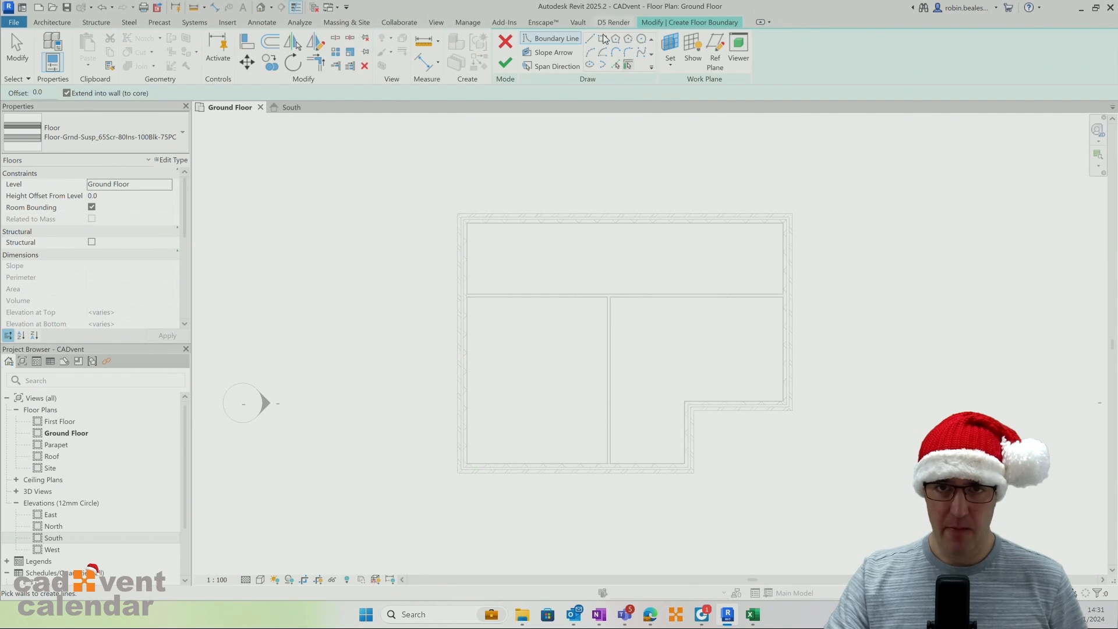
{"action": "left_click", "coordinate": [141, 138]}
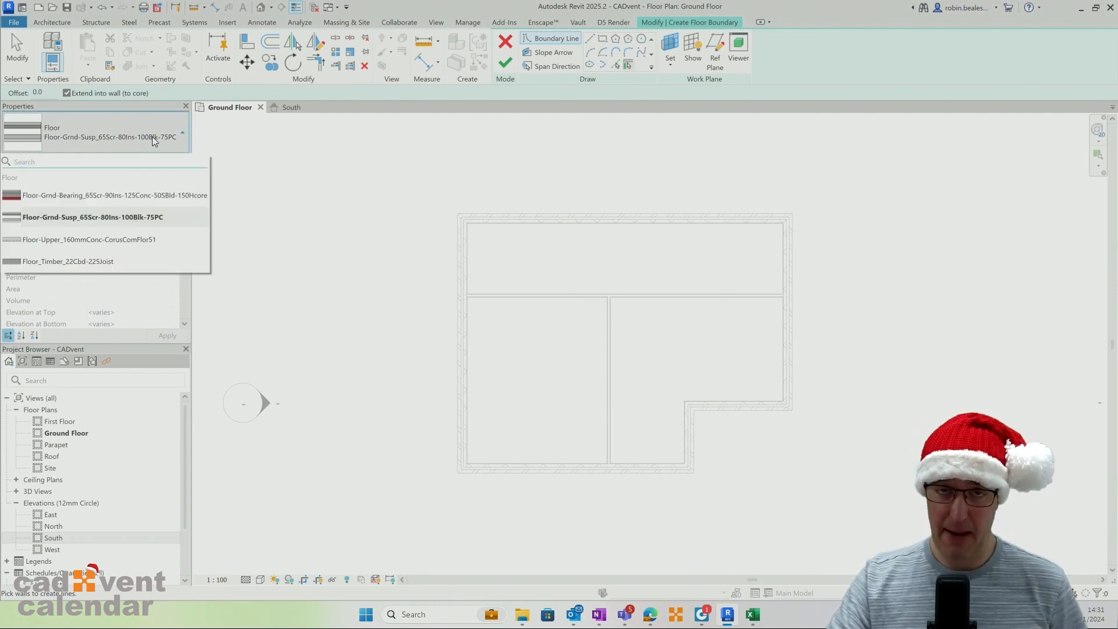
{"action": "left_click", "coordinate": [162, 135]}
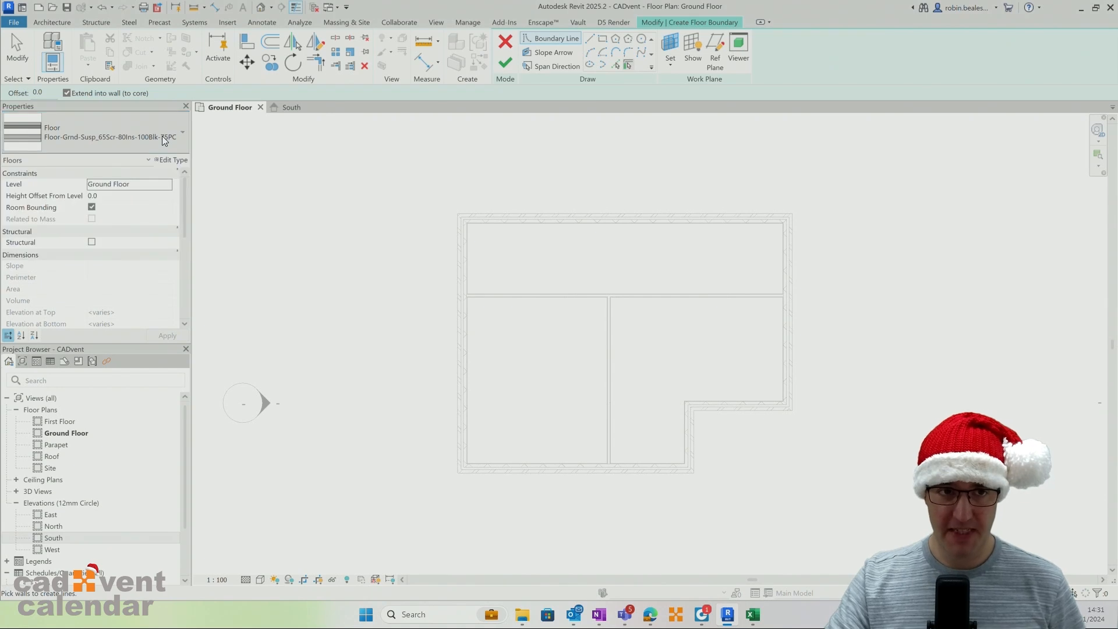
- Examine the layer structure of the Floor-Grnd-Susp_65Scr-80Ins-100Blk-75PC floor type without changing it
{"action": "left_click", "coordinate": [172, 161]}
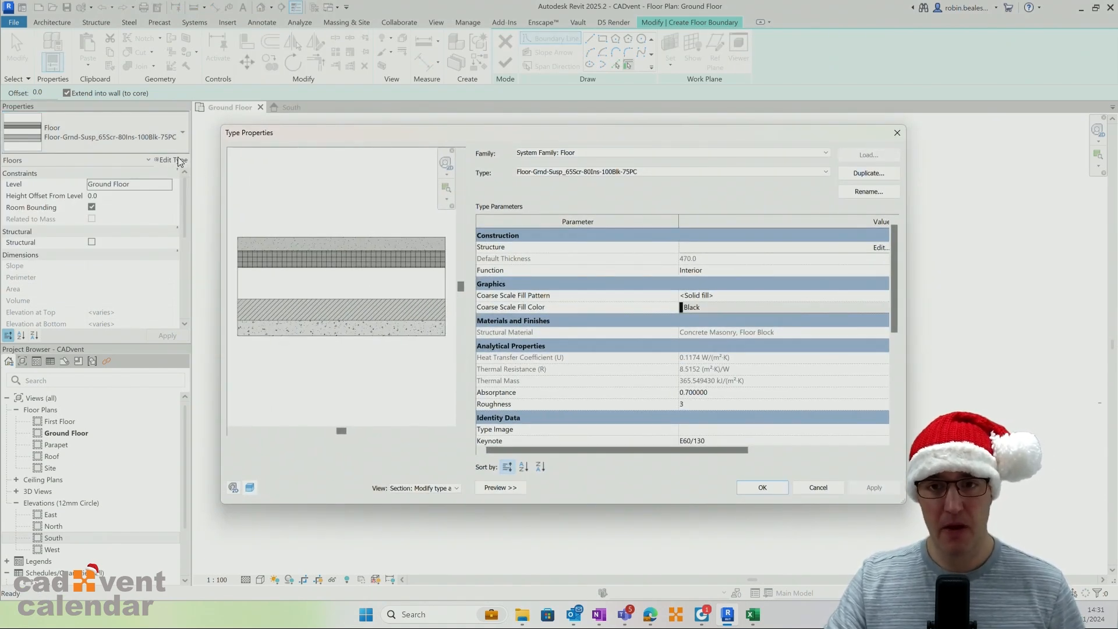
{"action": "left_click", "coordinate": [880, 247]}
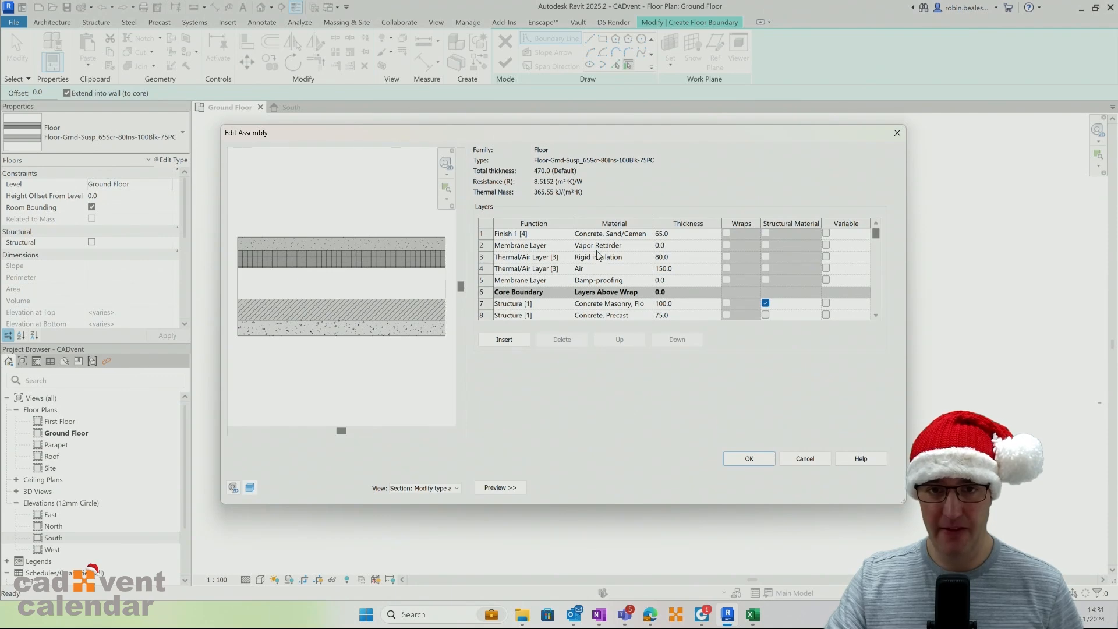
{"action": "left_click", "coordinate": [815, 459]}
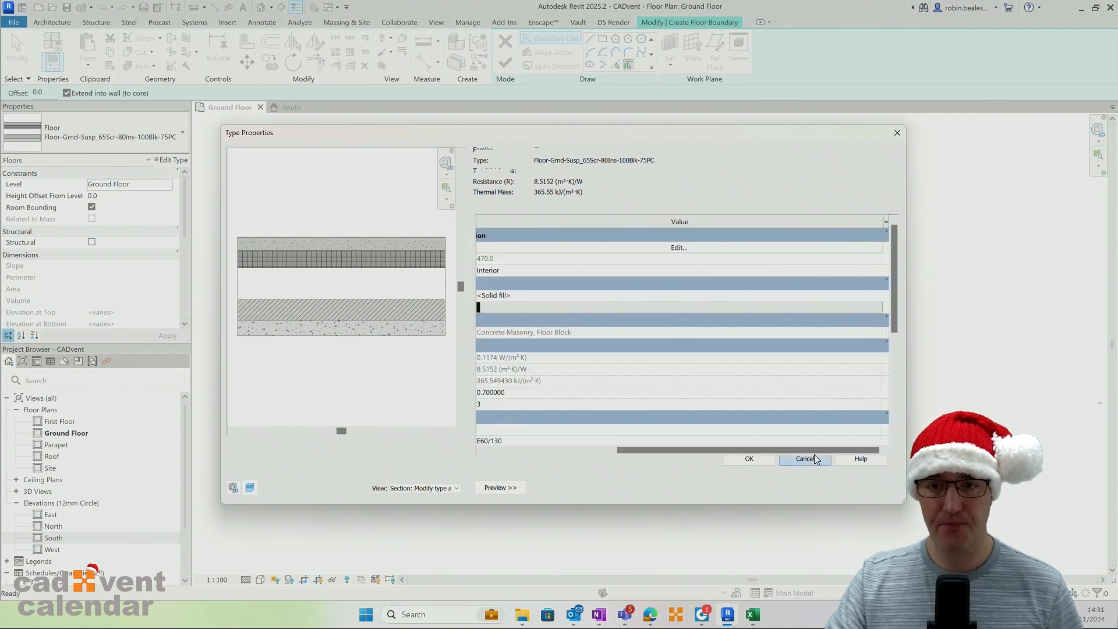
{"action": "left_click", "coordinate": [820, 492]}
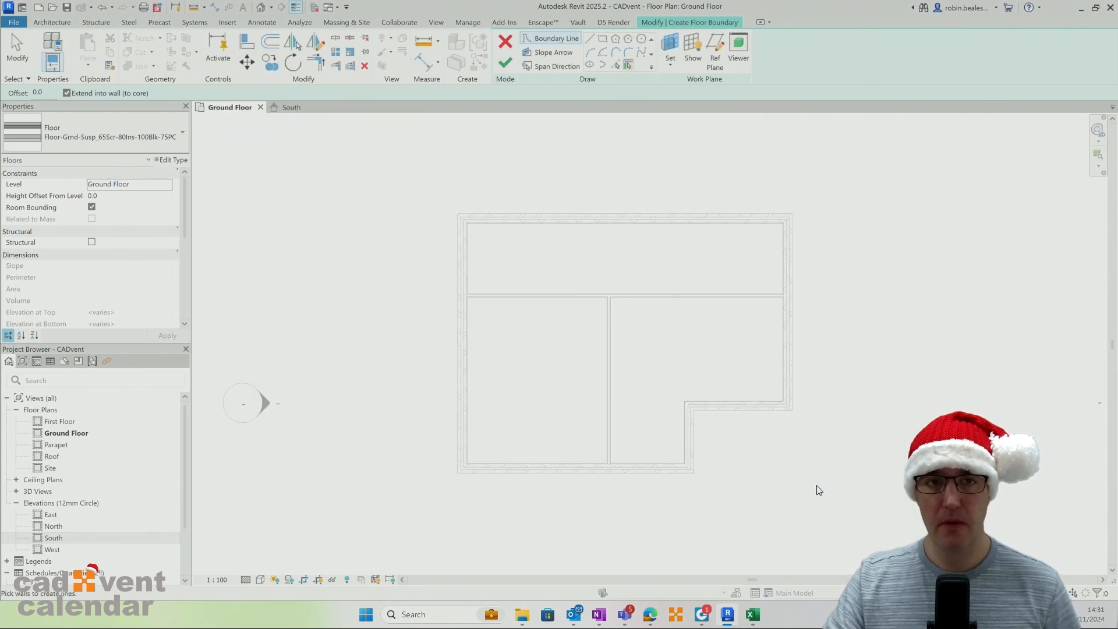
- Set the floor type to Floor-Grnd-Bearing_65Scr-90Ins-125Conc-50SBld-150Hcore and pick the whole chain of external walls as the boundary
{"action": "left_click", "coordinate": [130, 140]}
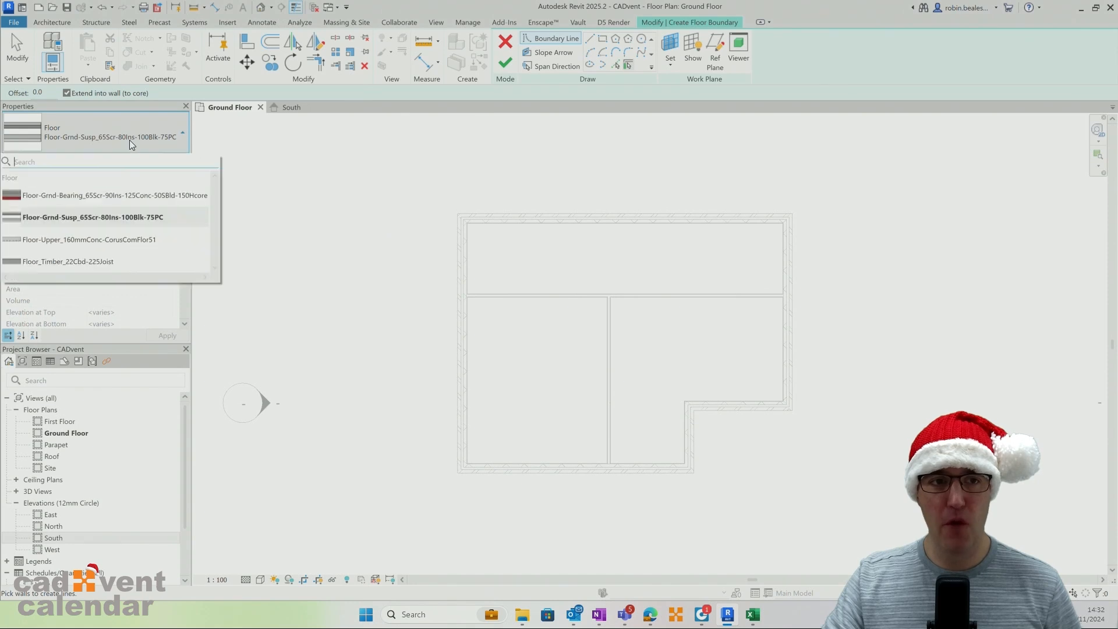
{"action": "left_click", "coordinate": [126, 196]}
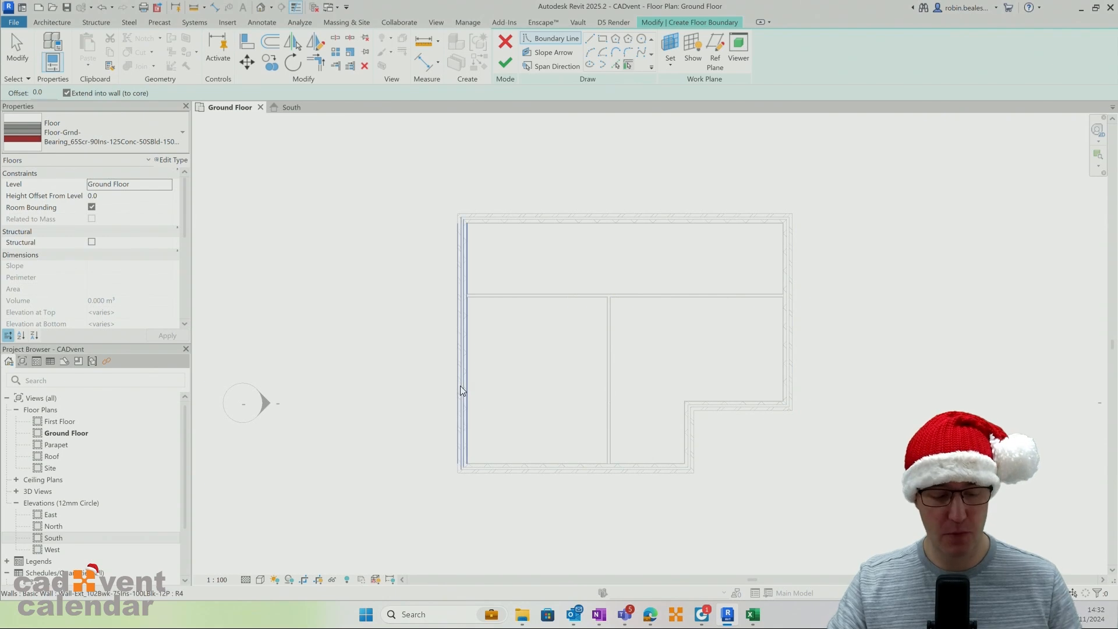
{"action": "key", "text": "Tab"}
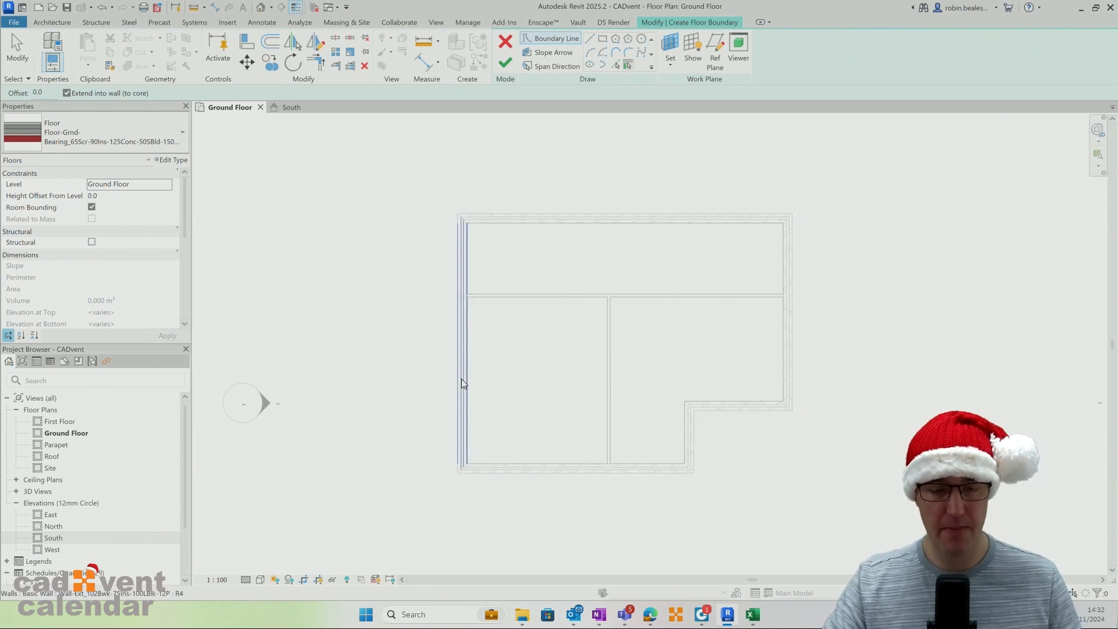
{"action": "left_click", "coordinate": [463, 375]}
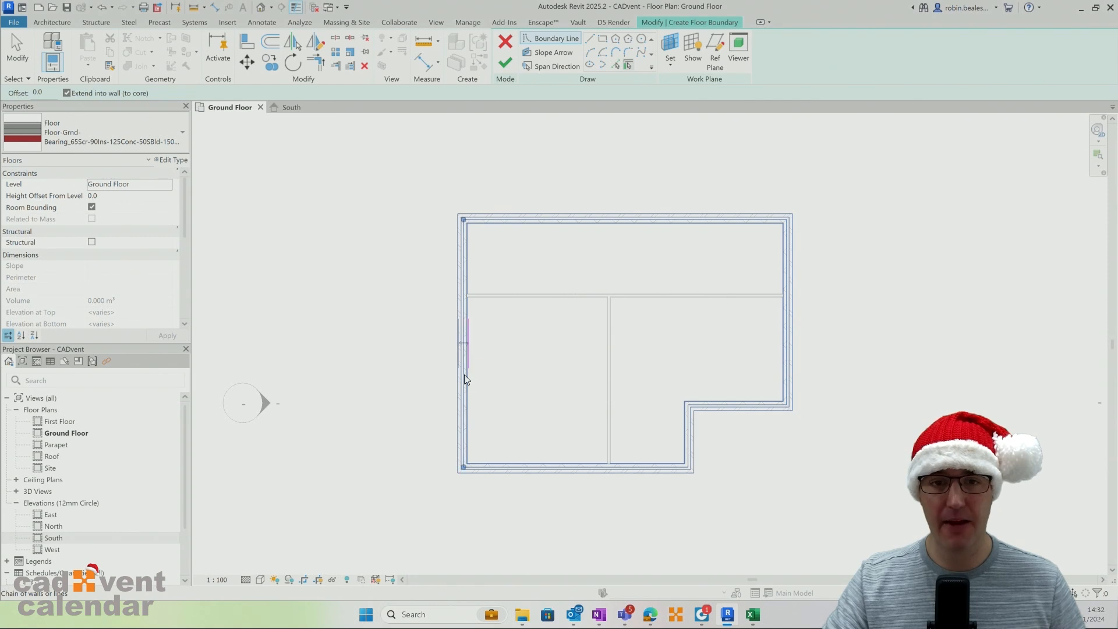
- Check the boundary line against the external wall's core layers and finish the ground floor sketch
{"action": "scroll", "coordinate": [455, 350], "scroll_direction": "up", "scroll_amount": 5}
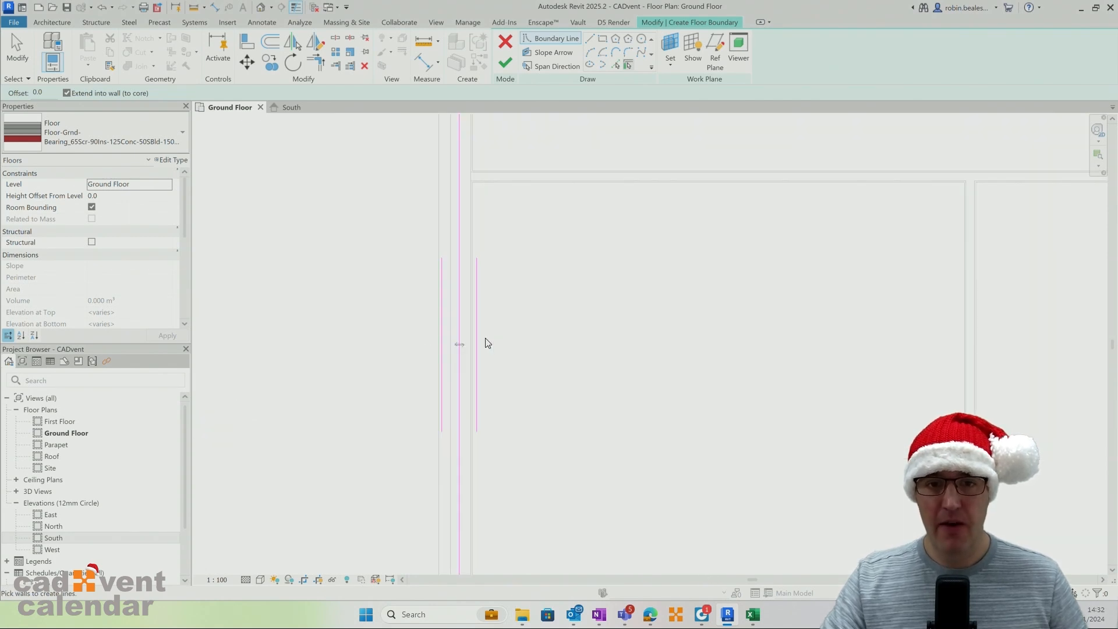
{"action": "scroll", "coordinate": [452, 335], "scroll_direction": "down", "scroll_amount": 2}
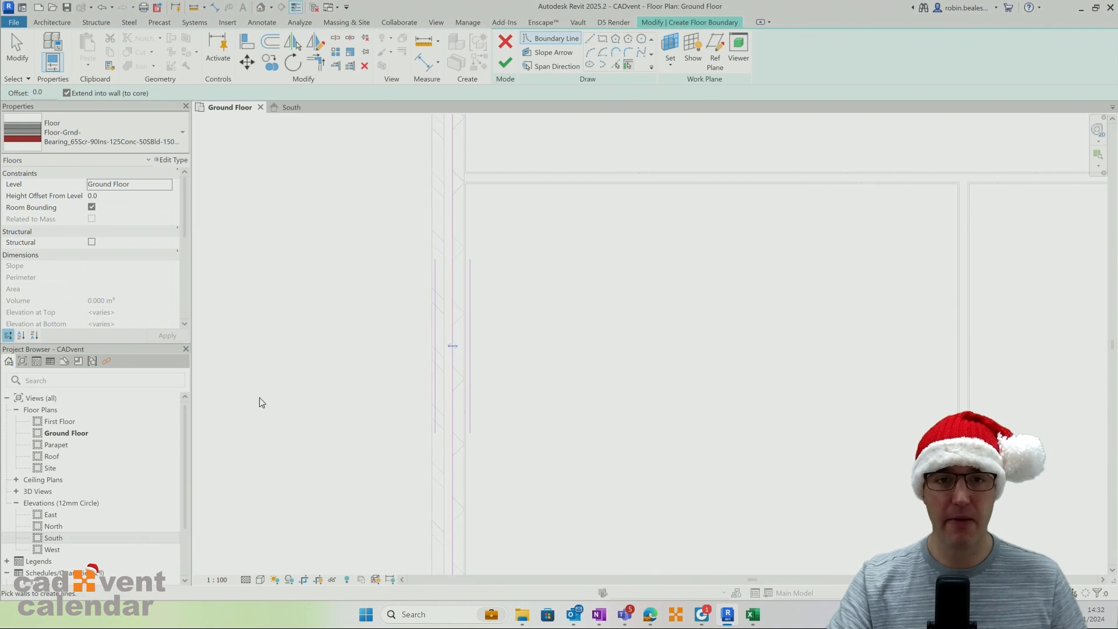
{"action": "scroll", "coordinate": [462, 303], "scroll_direction": "up", "scroll_amount": 2}
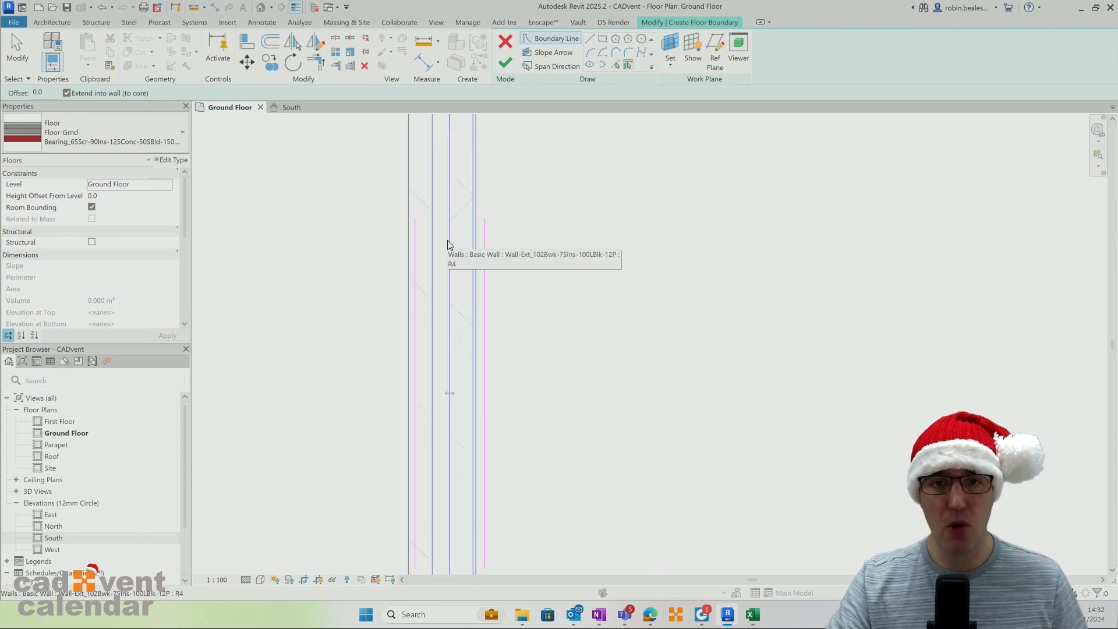
{"action": "left_click", "coordinate": [477, 293]}
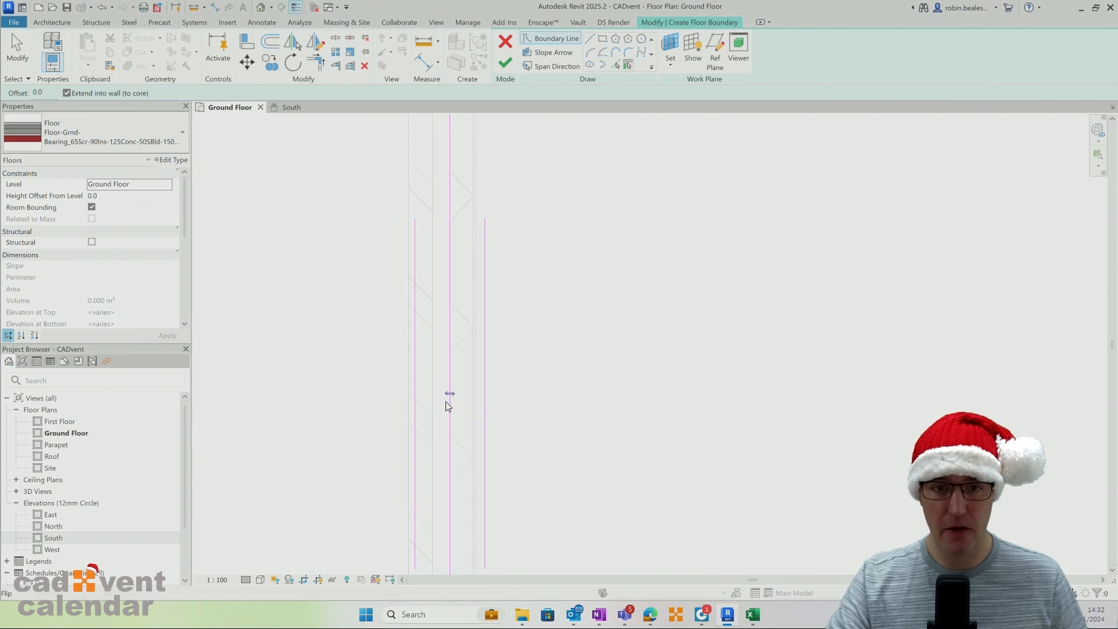
{"action": "scroll", "coordinate": [450, 394], "scroll_direction": "down", "scroll_amount": 3}
{"action": "scroll", "coordinate": [597, 426], "scroll_direction": "down", "scroll_amount": 4}
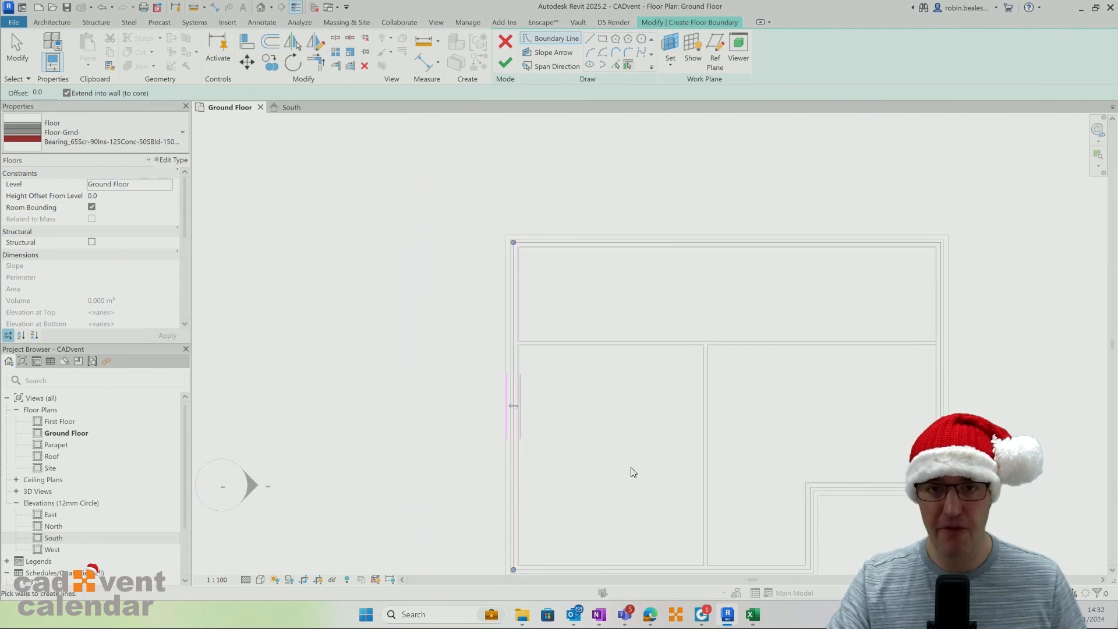
{"action": "middle_click_drag", "start_coordinate": [559, 379], "coordinate": [497, 382]}
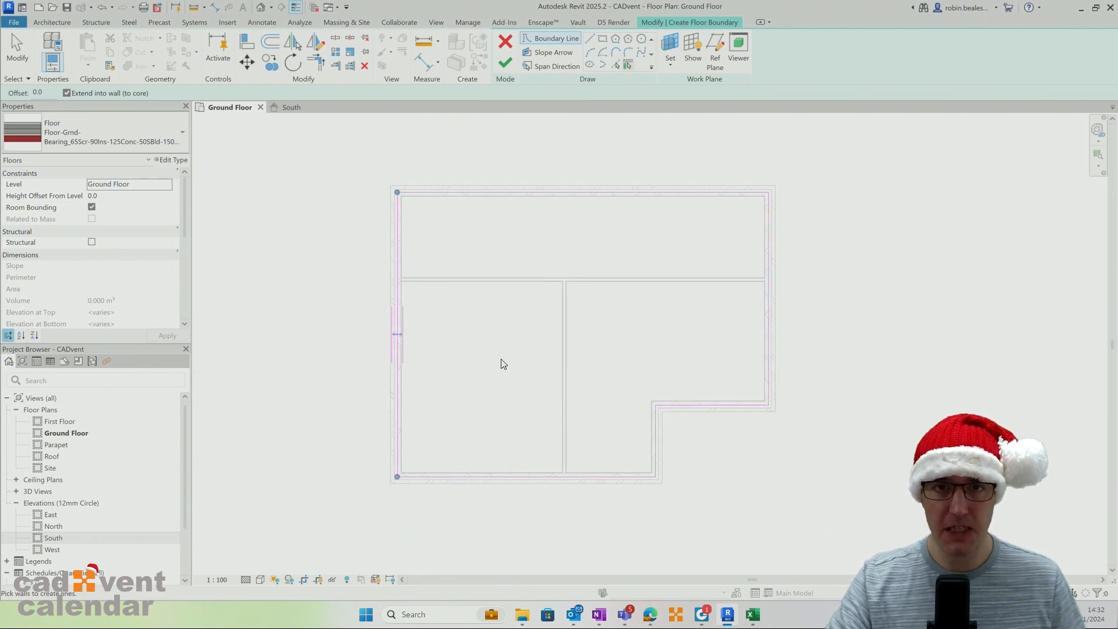
{"action": "left_click", "coordinate": [507, 60]}
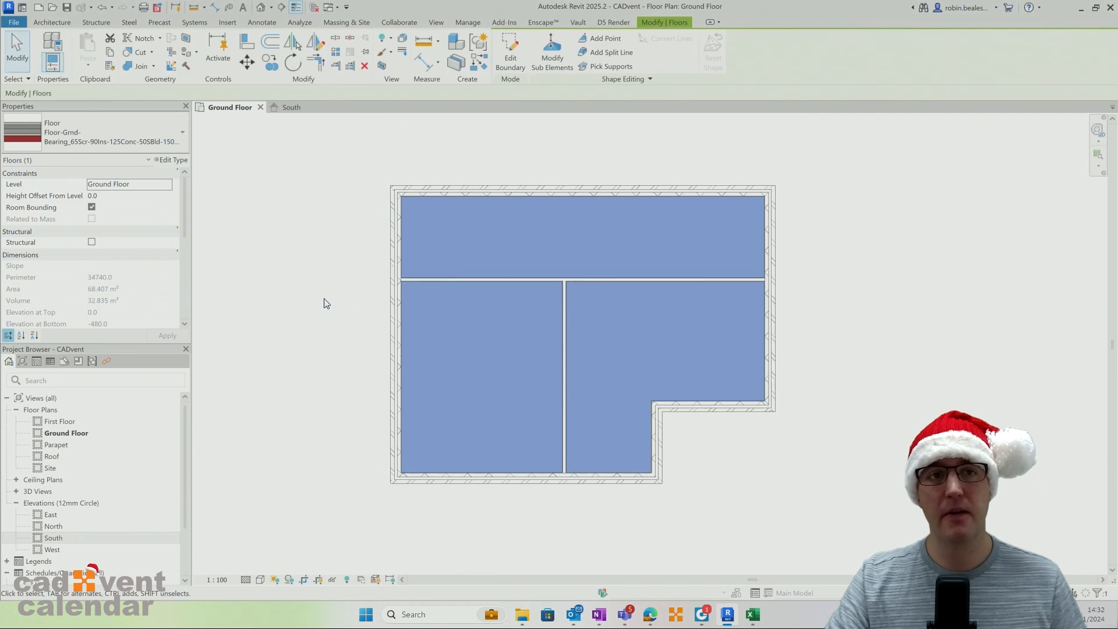
- Deselect the ground floor and inspect the slab around the base of the building in the default 3D view
{"action": "left_click", "coordinate": [325, 301]}
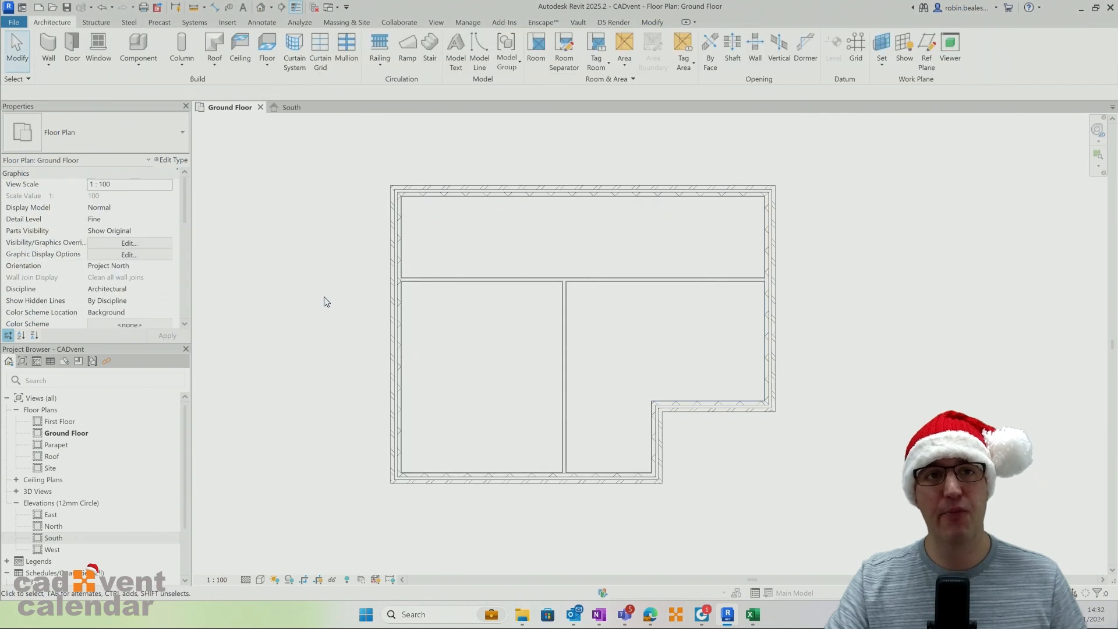
{"action": "left_click", "coordinate": [261, 8]}
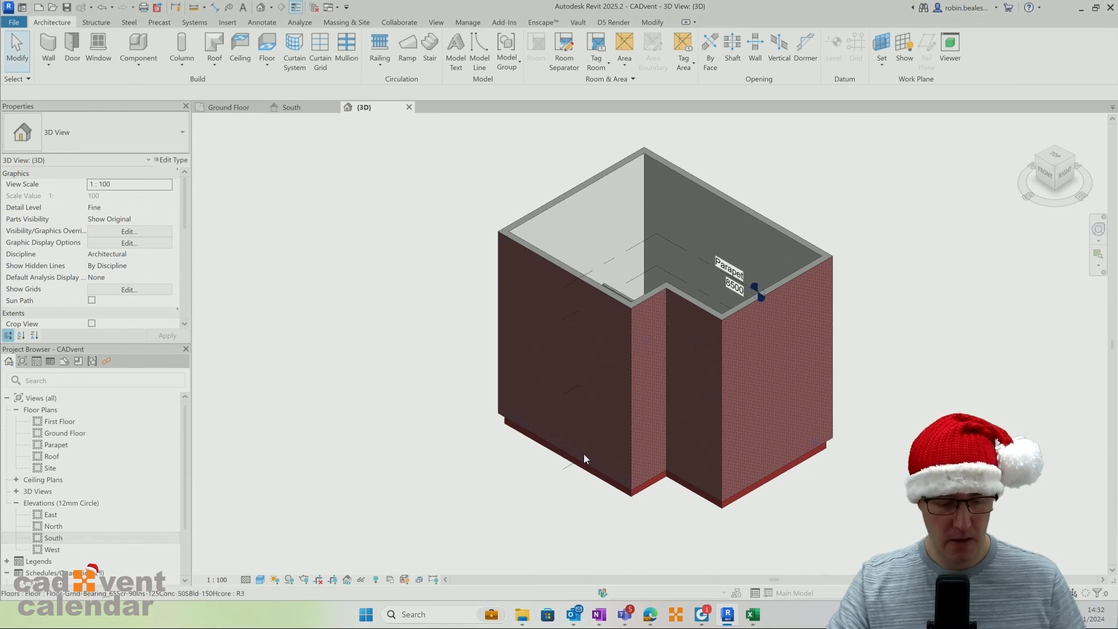
{"action": "middle_click_drag", "start_coordinate": [683, 462], "coordinate": [711, 327], "text": "shift"}
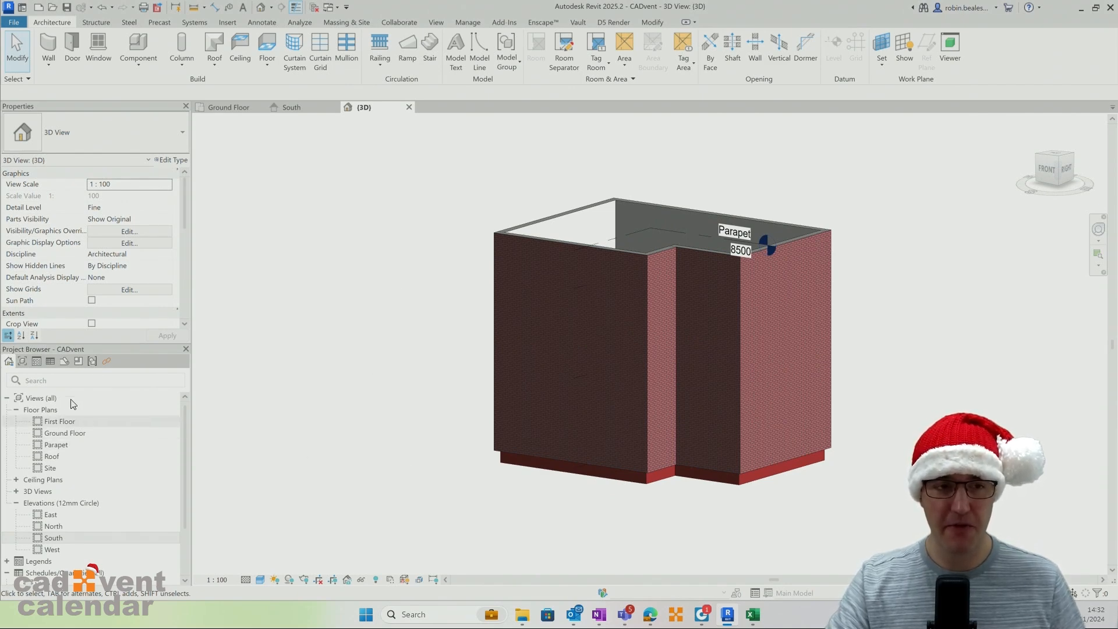
- Open the First Floor plan and start a floor there using the Floor_Timber_22Cbd-225Joist type
{"action": "double_click", "coordinate": [64, 422]}
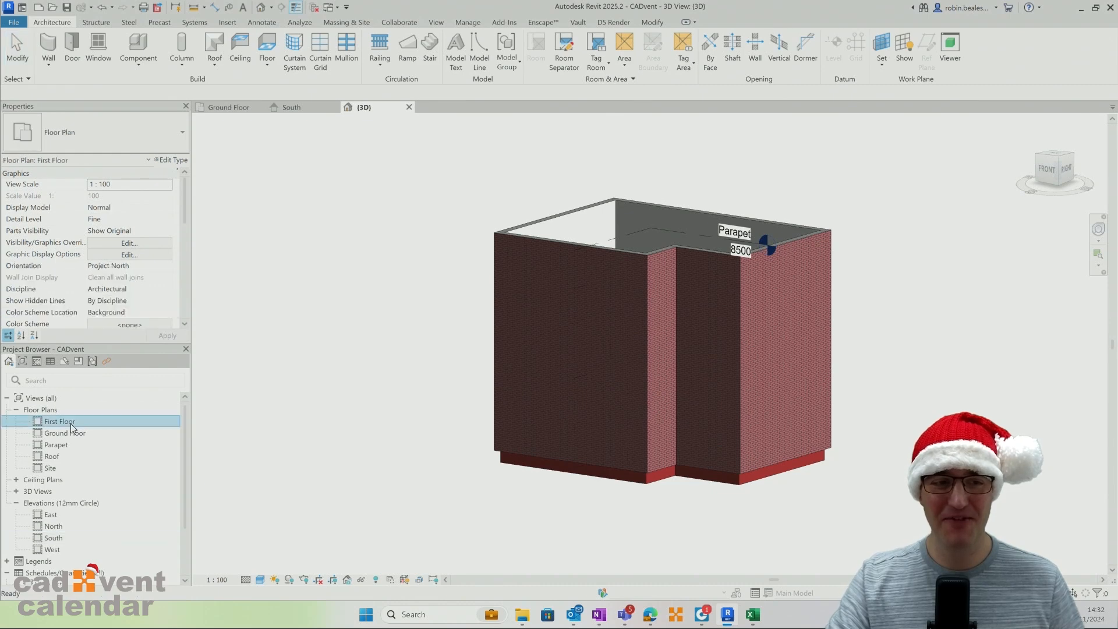
{"action": "scroll", "coordinate": [597, 281], "scroll_direction": "up", "scroll_amount": 3}
{"action": "scroll", "coordinate": [681, 267], "scroll_direction": "down", "scroll_amount": 2}
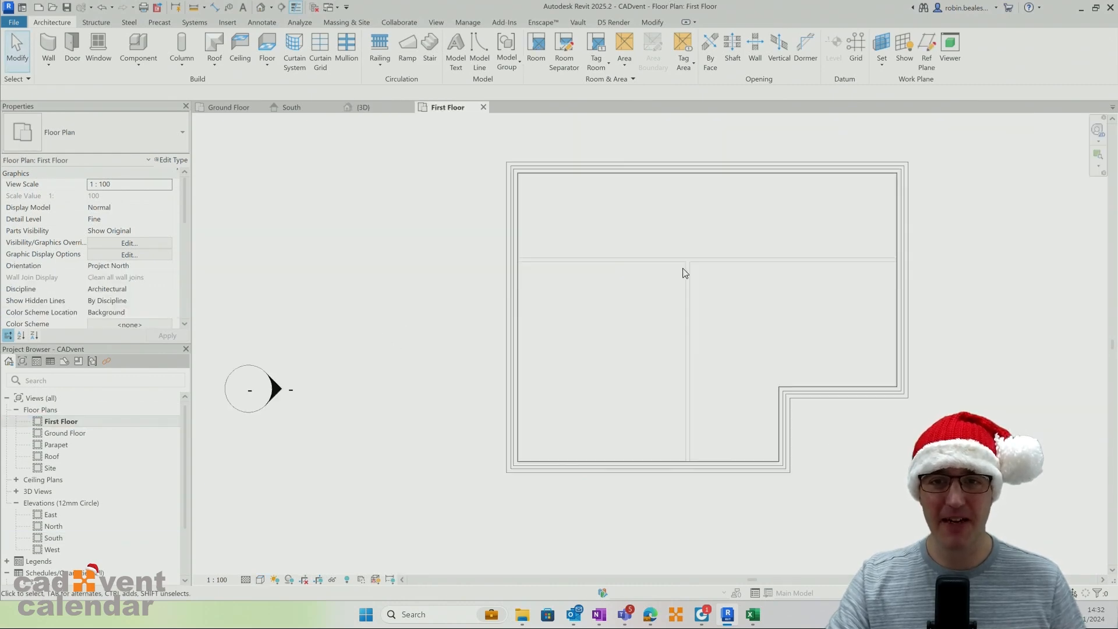
{"action": "middle_click_drag", "start_coordinate": [682, 267], "coordinate": [565, 272]}
{"action": "left_click", "coordinate": [268, 42]}
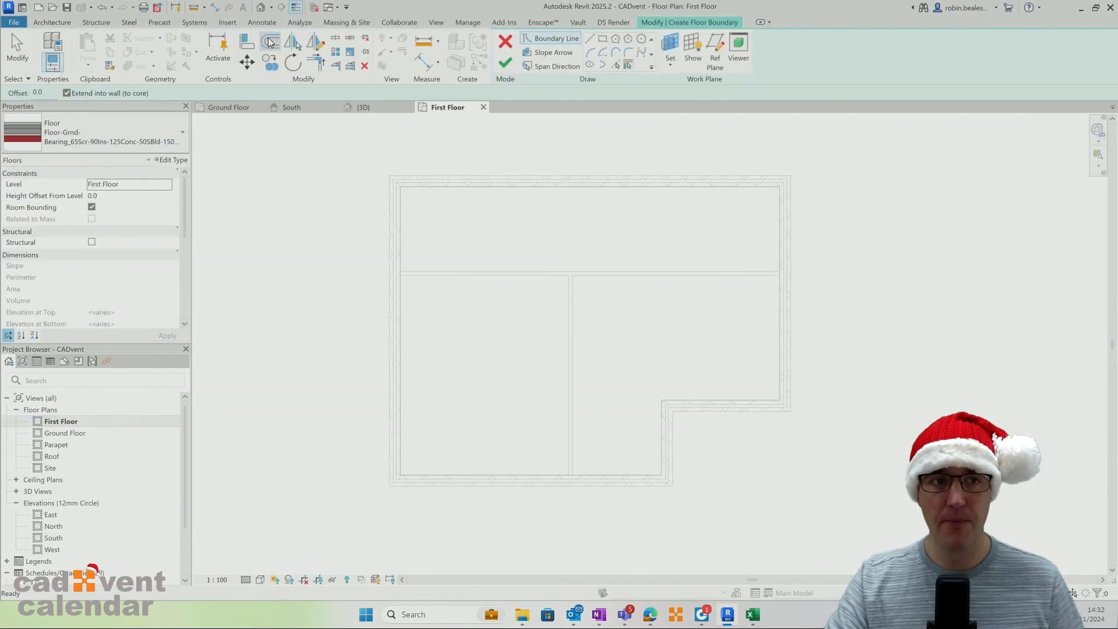
{"action": "left_click", "coordinate": [131, 148]}
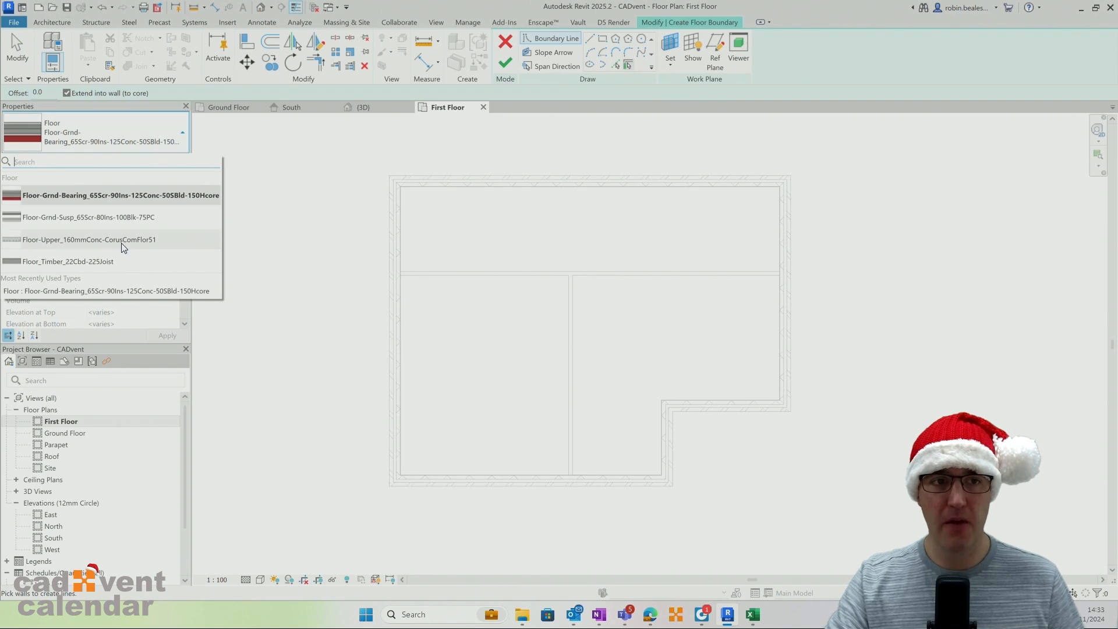
{"action": "left_click", "coordinate": [75, 264]}
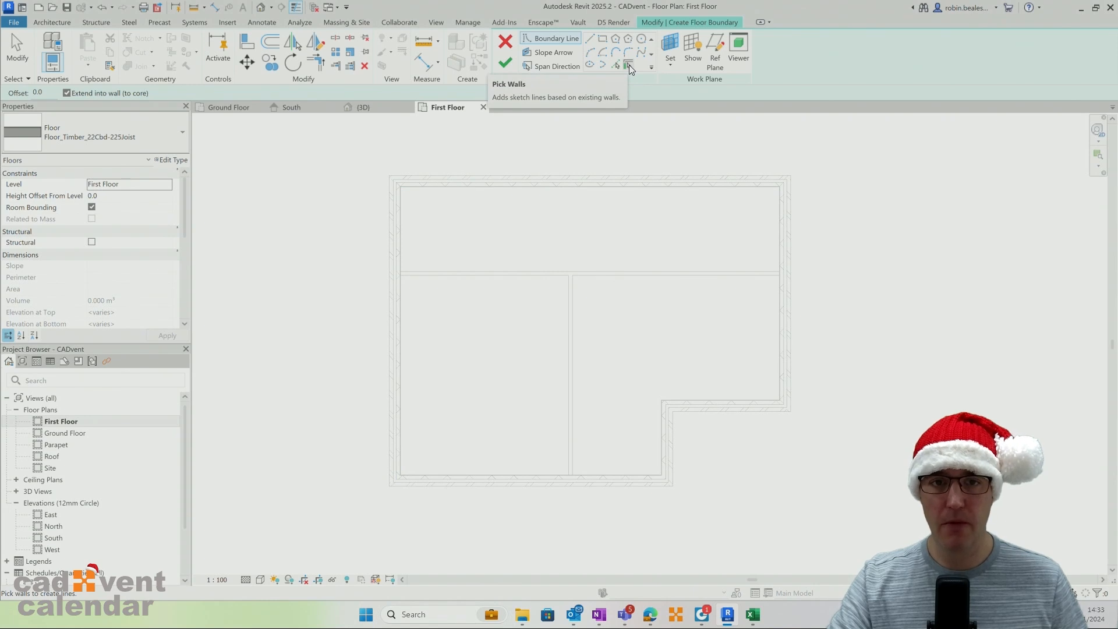
- Pick the whole chain of external walls as the first floor's boundary and flip it to the inner face of the blockwork
{"action": "key", "text": "Tab"}
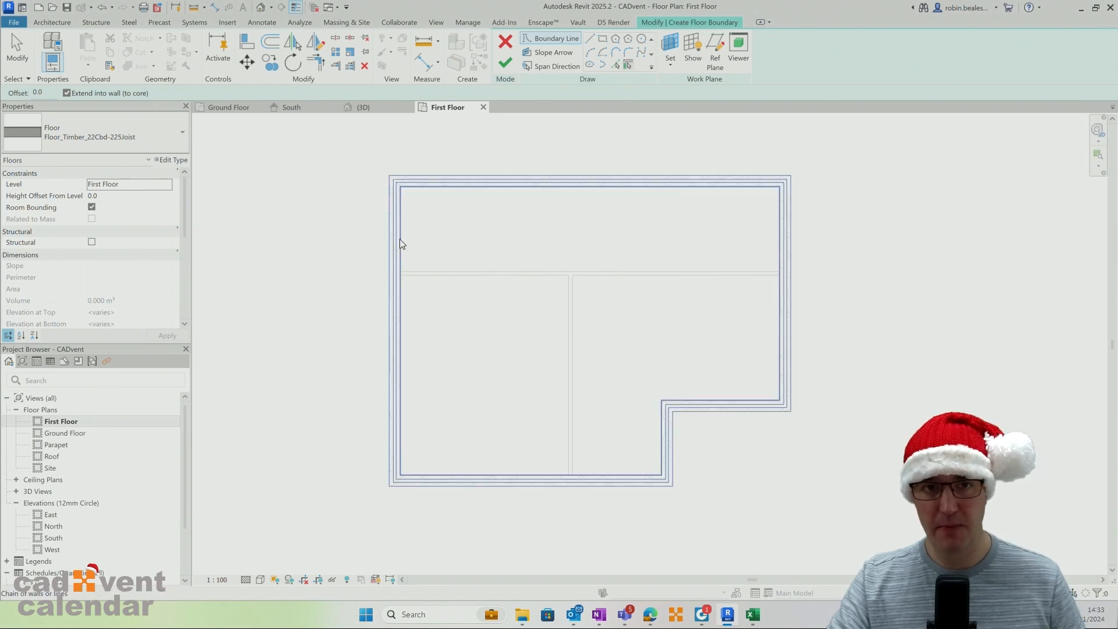
{"action": "left_click", "coordinate": [401, 244]}
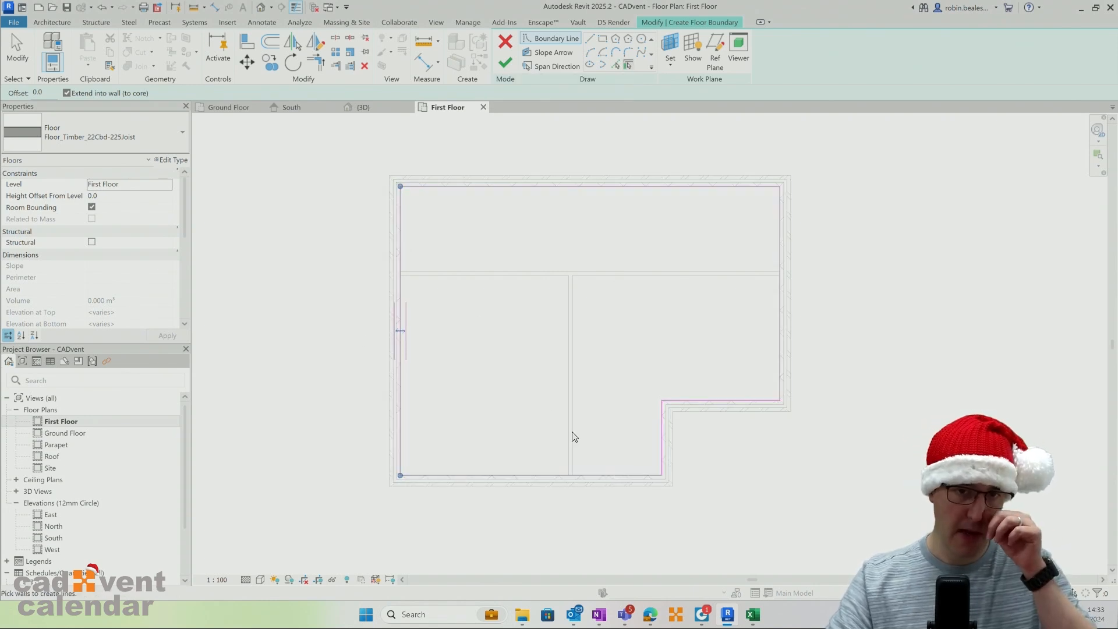
{"action": "scroll", "coordinate": [405, 335], "scroll_direction": "up", "scroll_amount": 3}
{"action": "scroll", "coordinate": [406, 336], "scroll_direction": "up", "scroll_amount": 4}
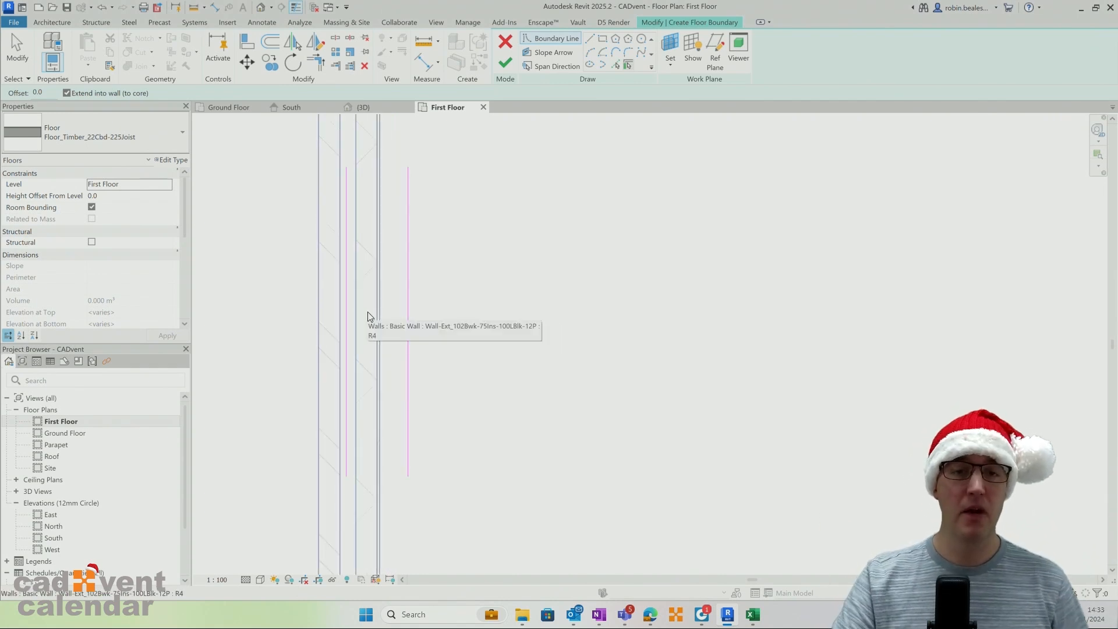
{"action": "scroll", "coordinate": [379, 321], "scroll_direction": "up", "scroll_amount": 2}
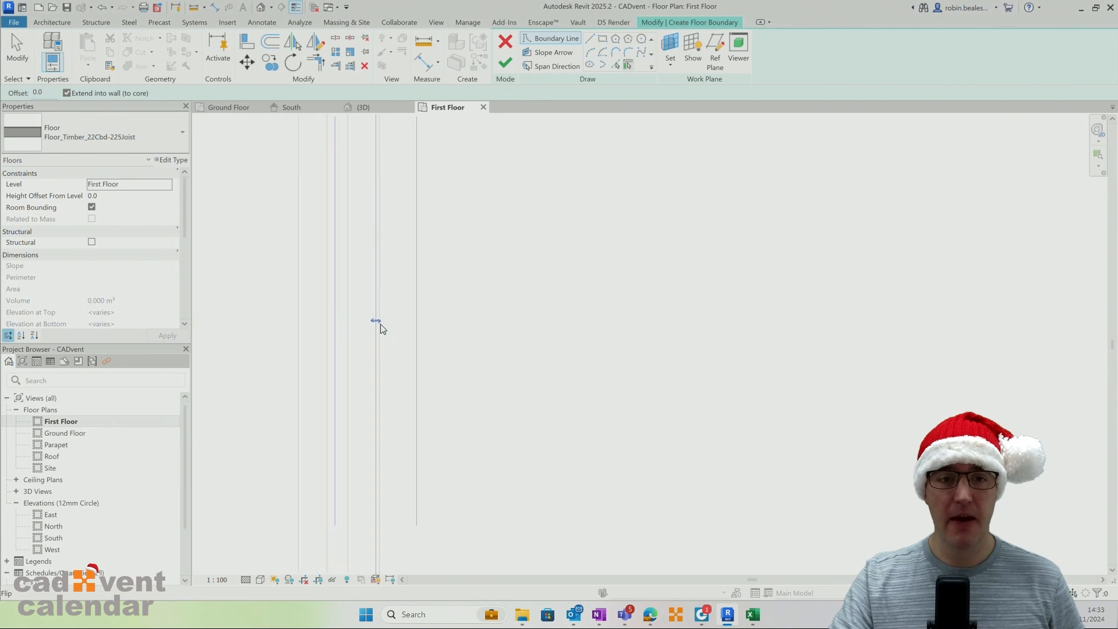
{"action": "scroll", "coordinate": [378, 324], "scroll_direction": "up", "scroll_amount": 1}
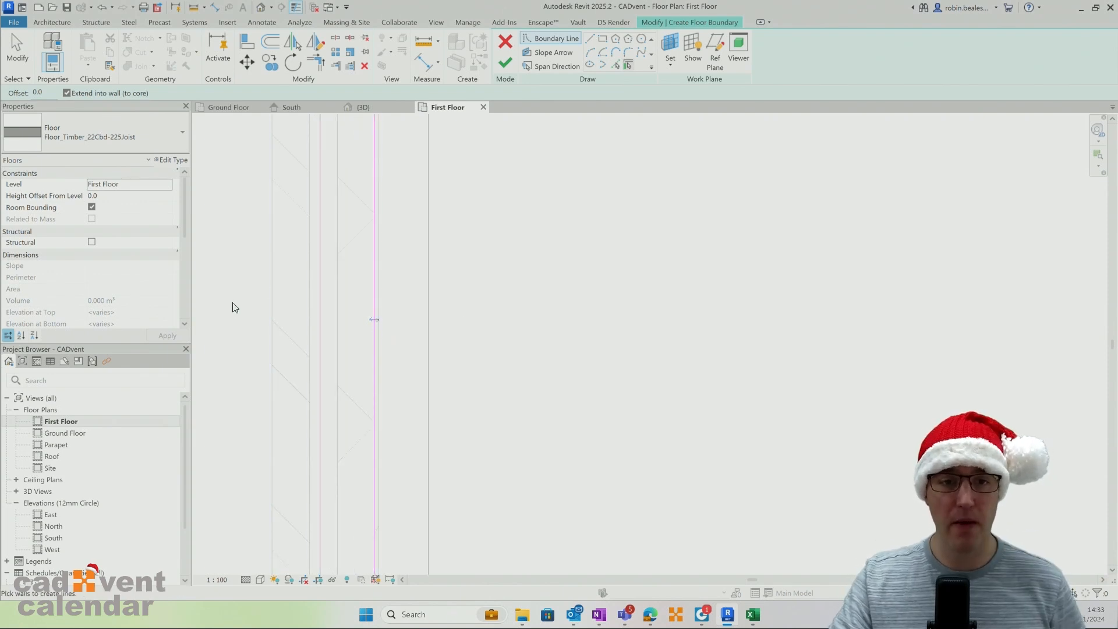
{"action": "scroll", "coordinate": [374, 322], "scroll_direction": "down", "scroll_amount": 3}
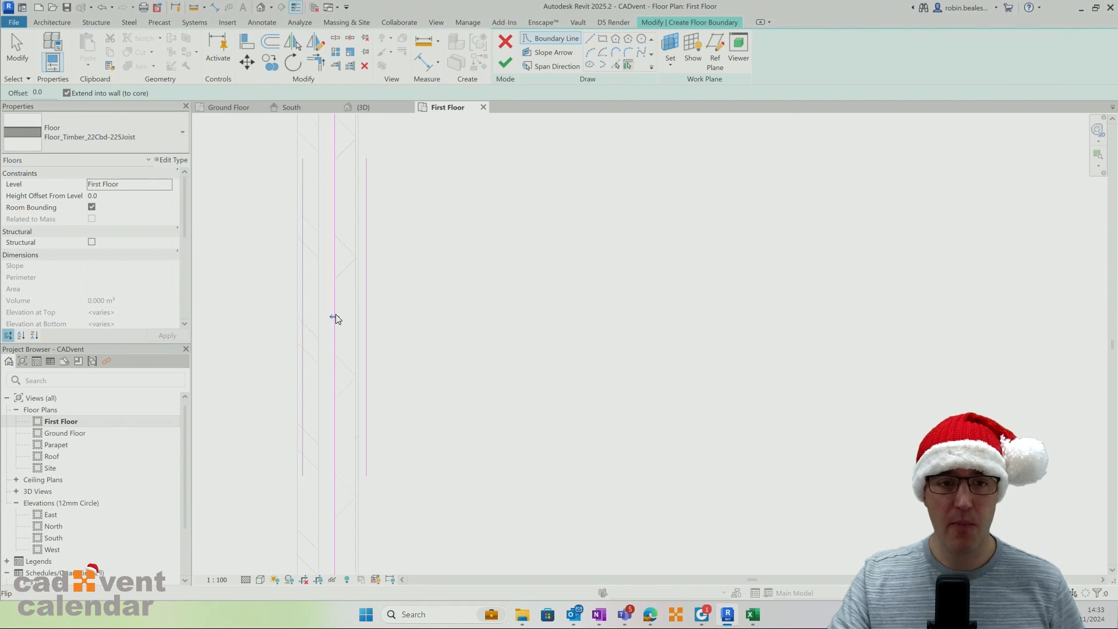
{"action": "left_click", "coordinate": [335, 318]}
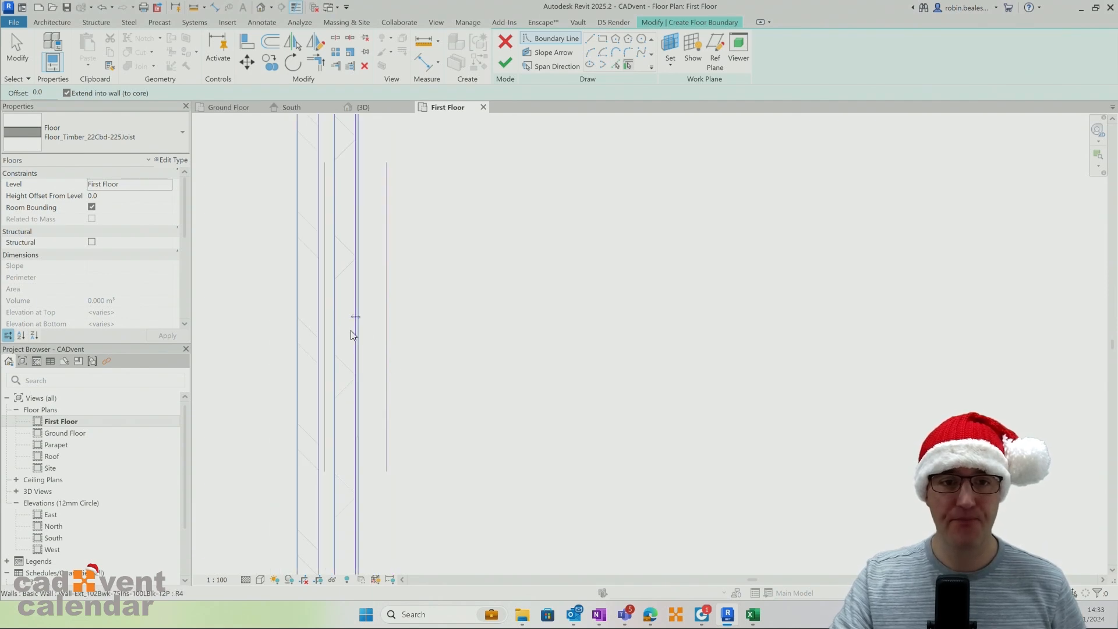
- Finish the first floor sketch, attach the walls below to the floor's underside and cut the overlap out of the external walls
{"action": "scroll", "coordinate": [354, 346], "scroll_direction": "down", "scroll_amount": 4}
{"action": "scroll", "coordinate": [340, 308], "scroll_direction": "up", "scroll_amount": 4}
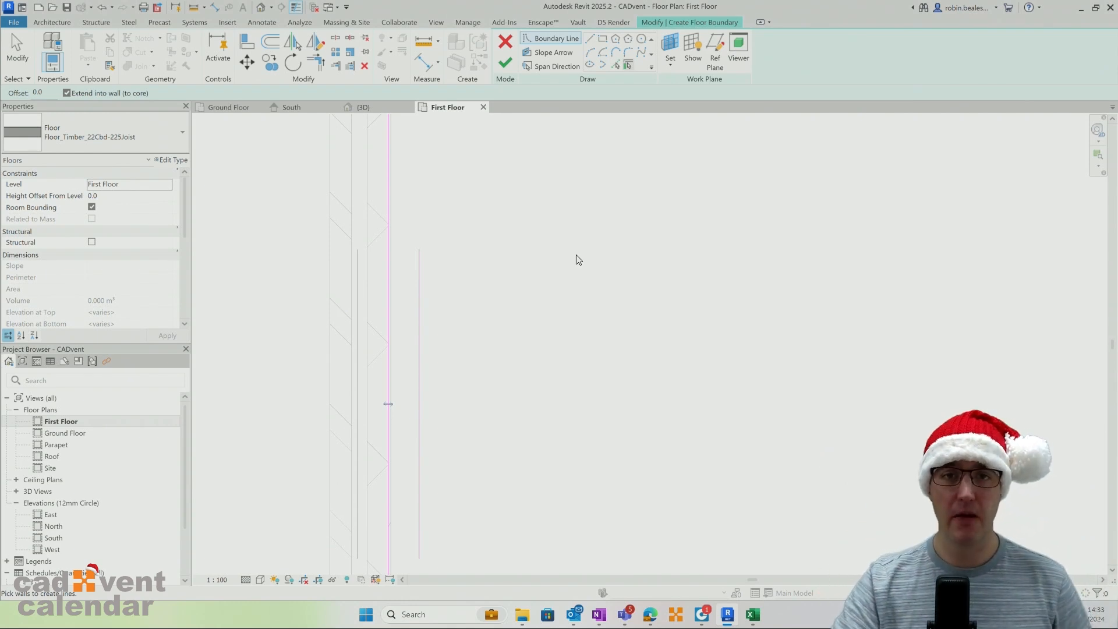
{"action": "scroll", "coordinate": [578, 260], "scroll_direction": "down", "scroll_amount": 5}
{"action": "middle_click_drag", "start_coordinate": [682, 260], "coordinate": [596, 354]}
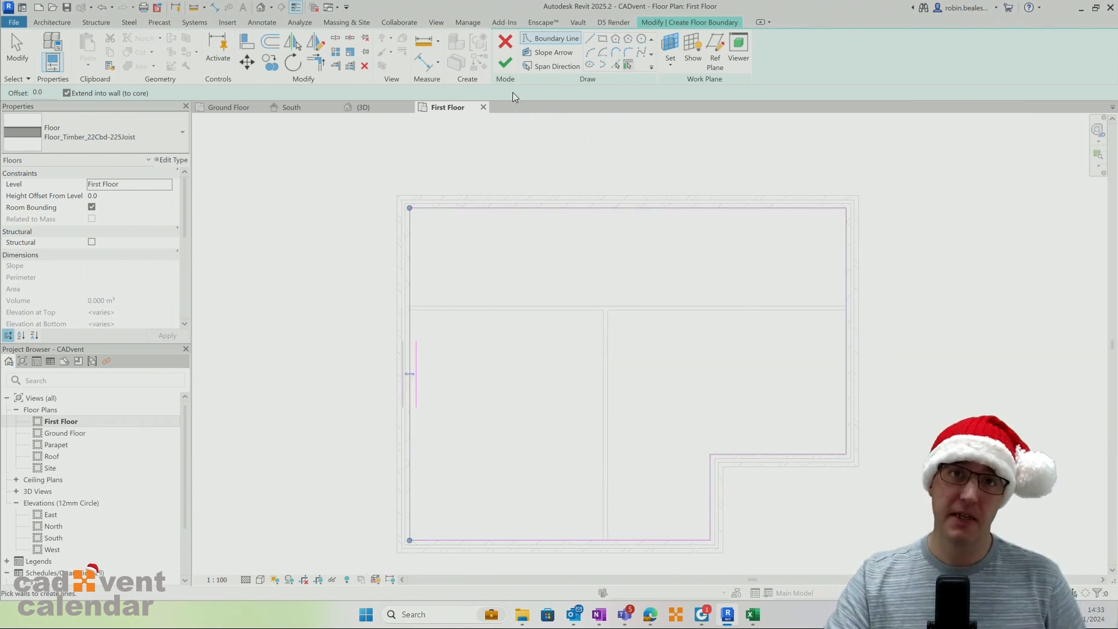
{"action": "left_click", "coordinate": [507, 62]}
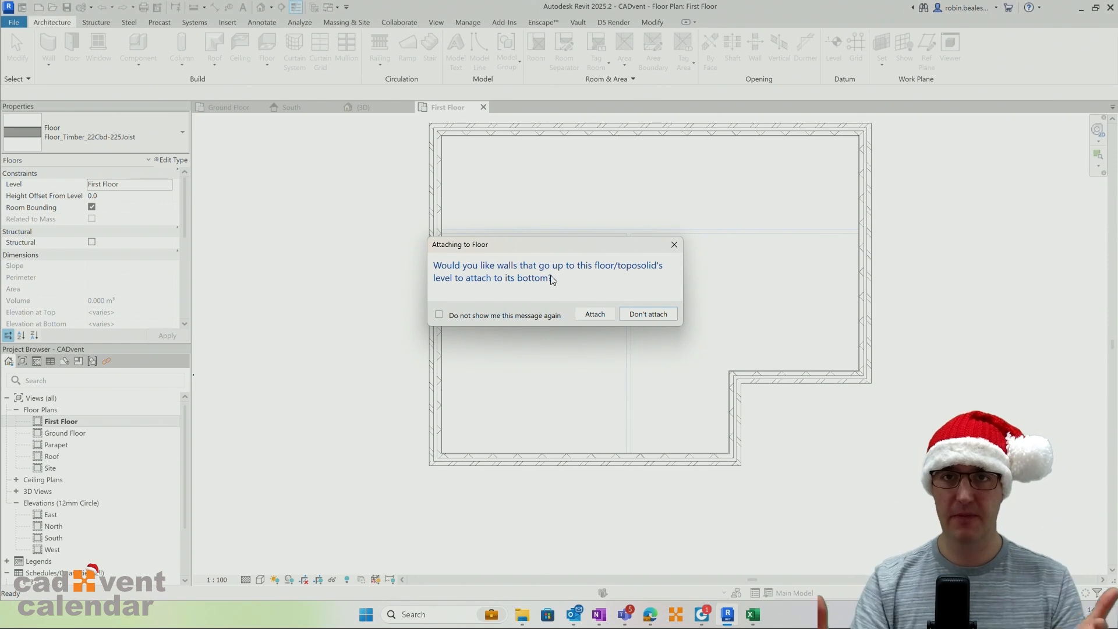
{"action": "left_click", "coordinate": [595, 315]}
{"action": "left_click", "coordinate": [588, 326]}
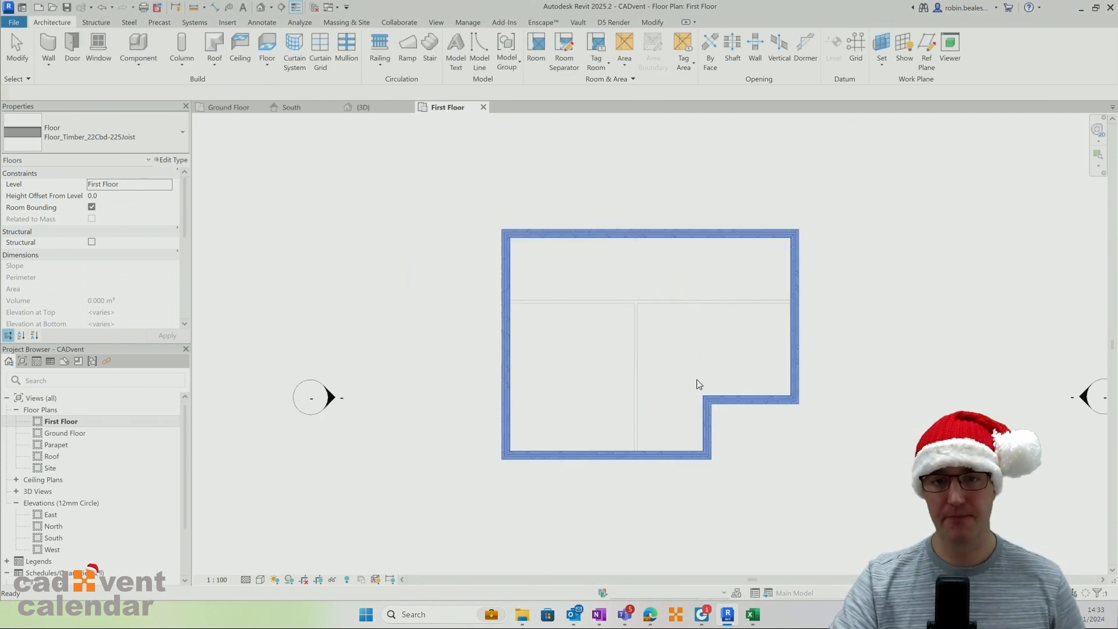
{"action": "left_click", "coordinate": [474, 402]}
{"action": "middle_click_drag", "start_coordinate": [474, 377], "coordinate": [423, 325]}
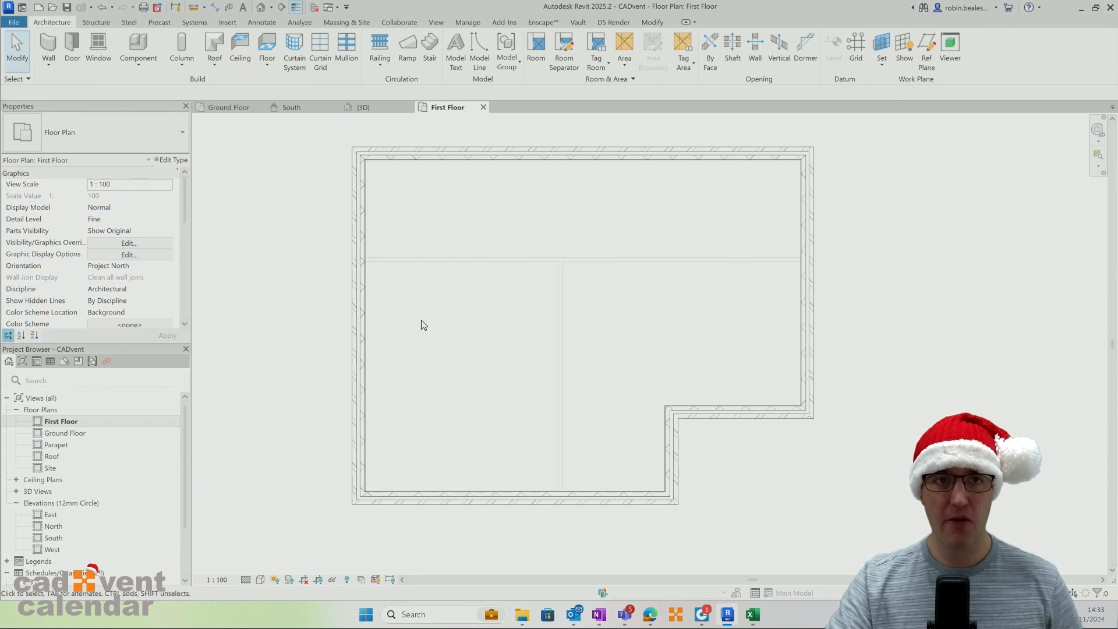
- Cut a short building section across the west external wall in the First Floor plan and open its view
{"action": "left_click", "coordinate": [283, 10]}
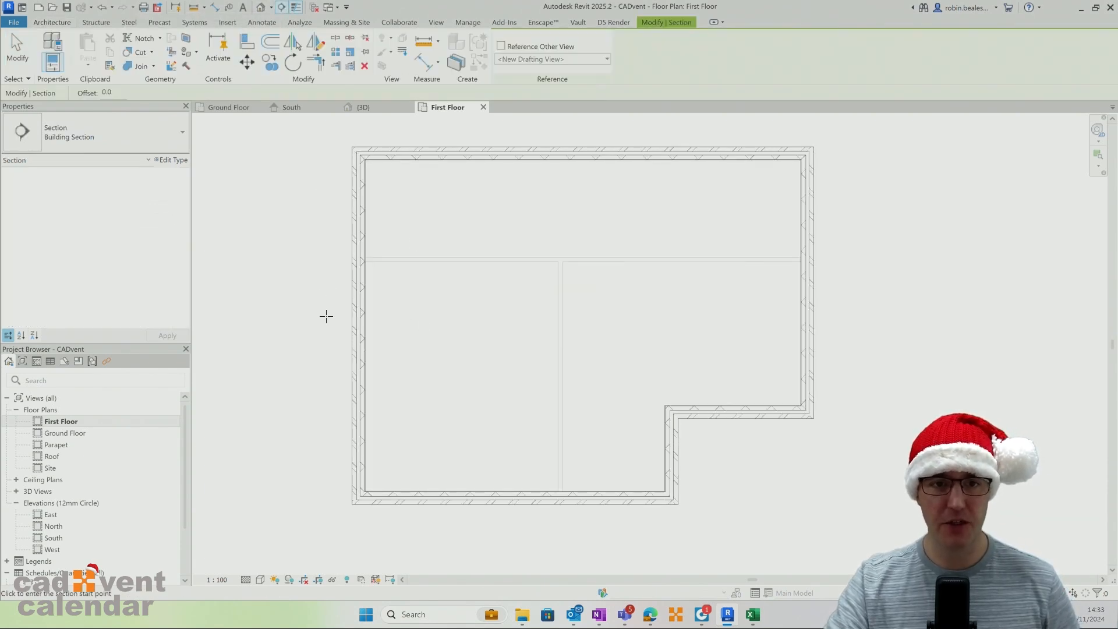
{"action": "left_click", "coordinate": [325, 317]}
{"action": "left_click", "coordinate": [398, 317]}
{"action": "right_click", "coordinate": [301, 217]}
{"action": "left_click", "coordinate": [309, 218]}
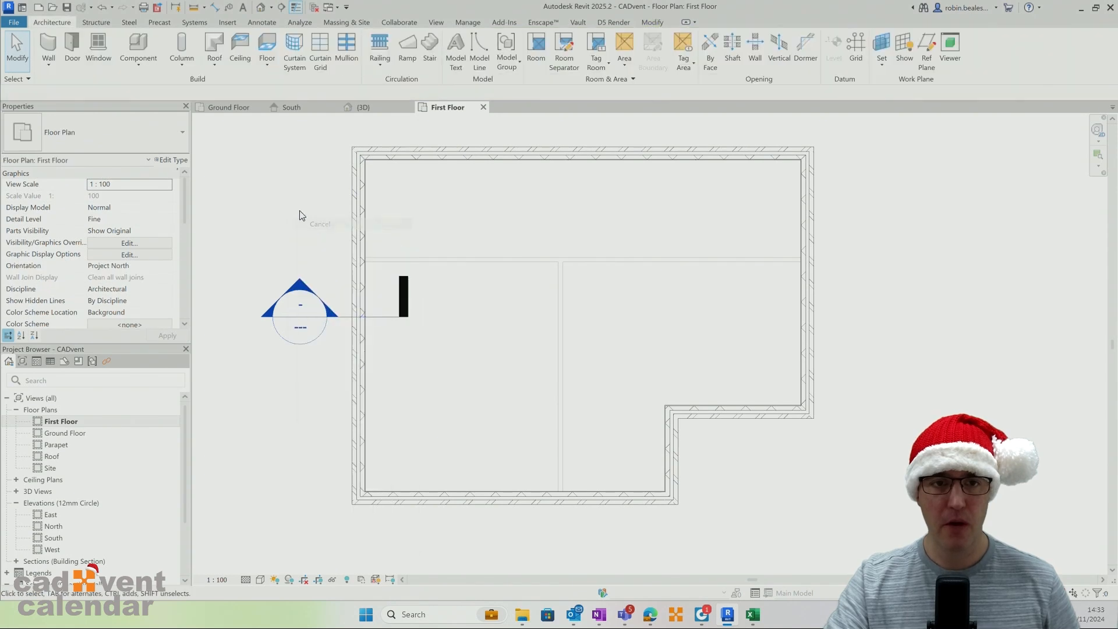
{"action": "double_click", "coordinate": [304, 300]}
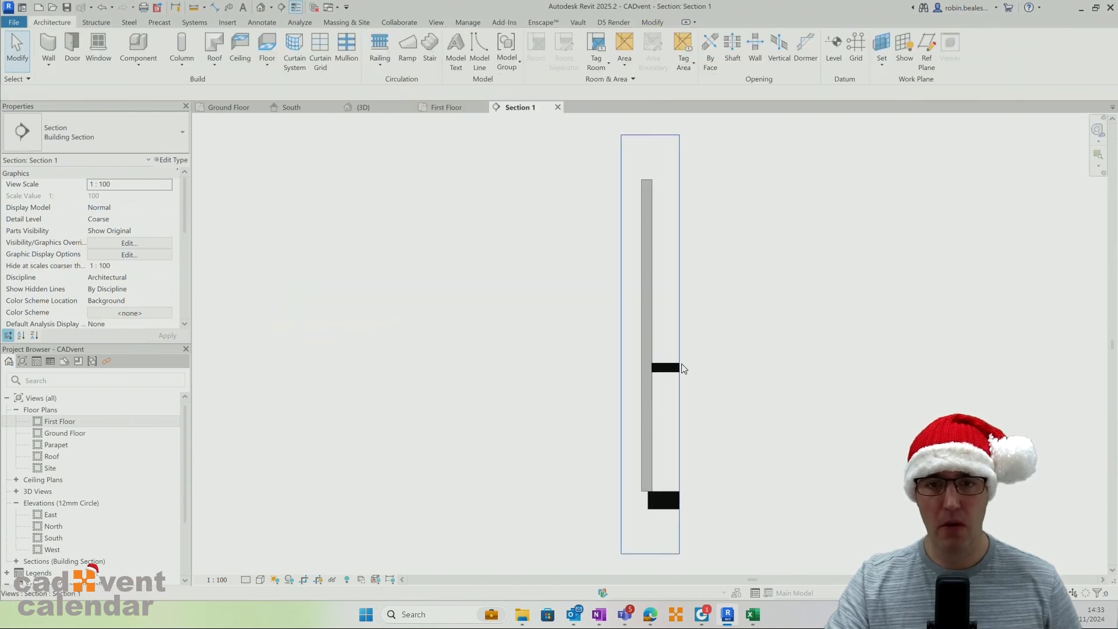
- Set the section view's detail level to Fine to show the wall and floor layers
{"action": "scroll", "coordinate": [657, 370], "scroll_direction": "up", "scroll_amount": 3}
{"action": "middle_click_drag", "start_coordinate": [657, 370], "coordinate": [616, 303]}
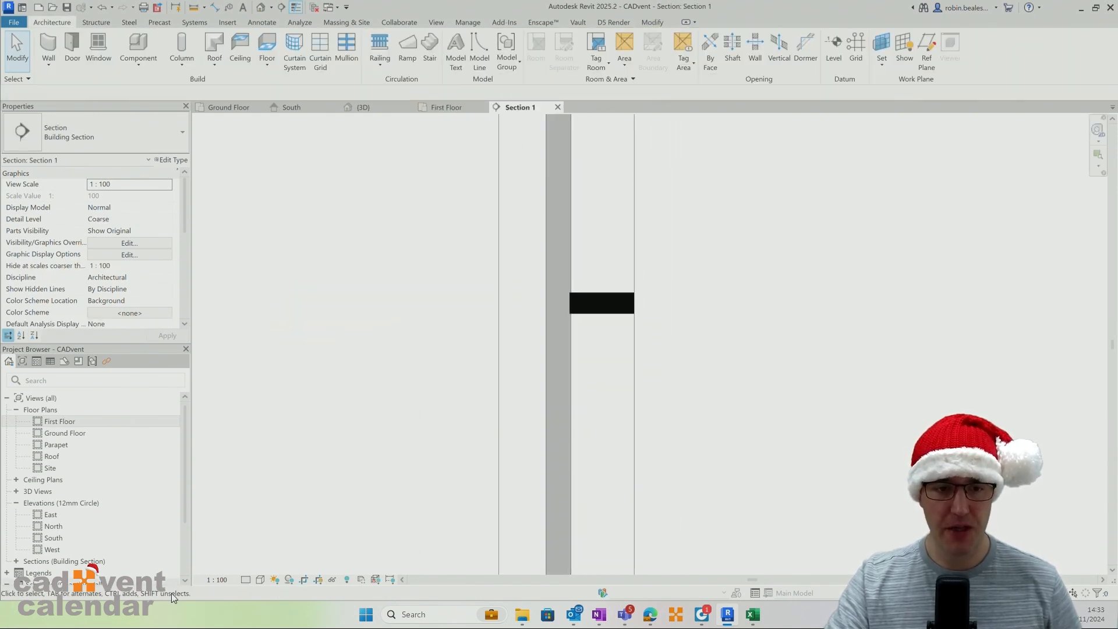
{"action": "left_click", "coordinate": [245, 579]}
{"action": "left_click", "coordinate": [256, 567]}
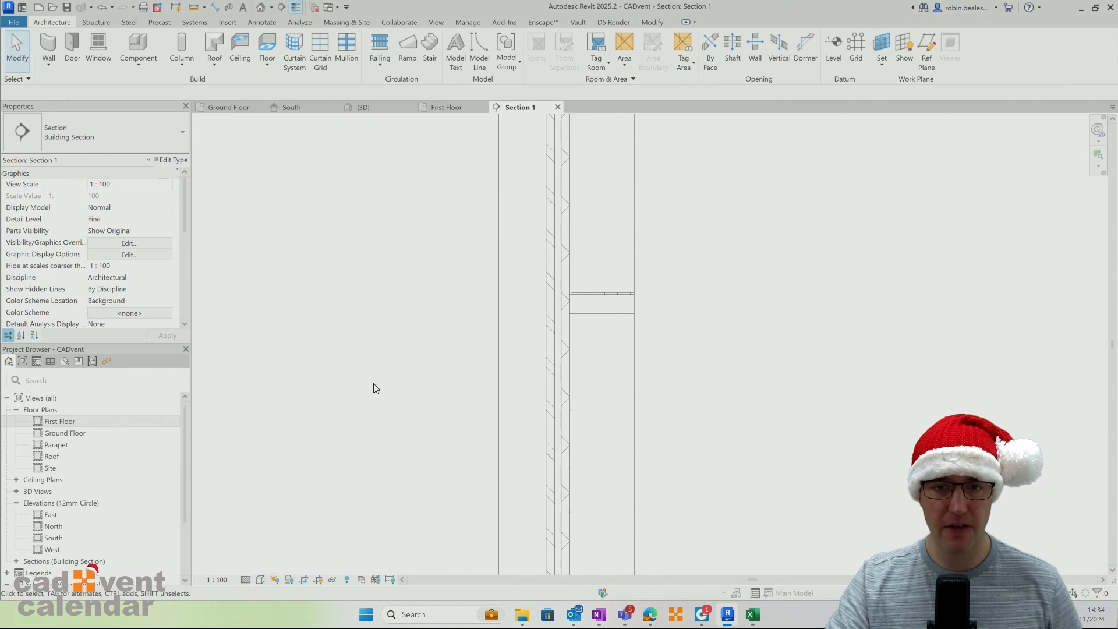
- Examine where the timber first floor meets the external wall, checking the floor's build-up and the wall's inner layers
{"action": "middle_click_drag", "start_coordinate": [613, 286], "coordinate": [400, 284]}
{"action": "left_click", "coordinate": [399, 282]}
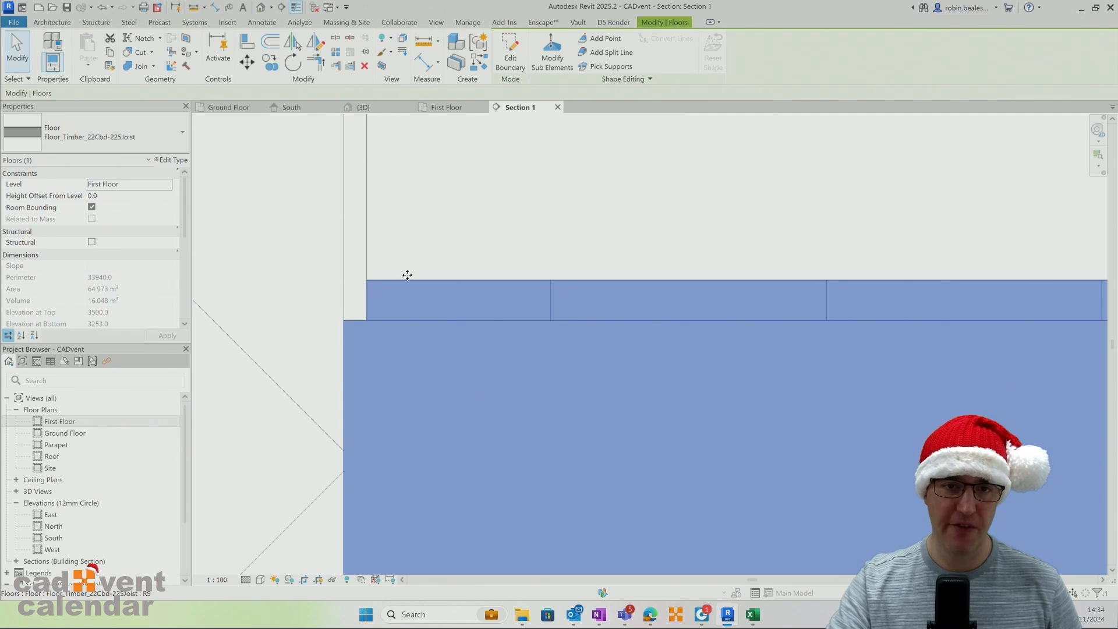
{"action": "scroll", "coordinate": [406, 284], "scroll_direction": "down", "scroll_amount": 3}
{"action": "left_click", "coordinate": [425, 440]}
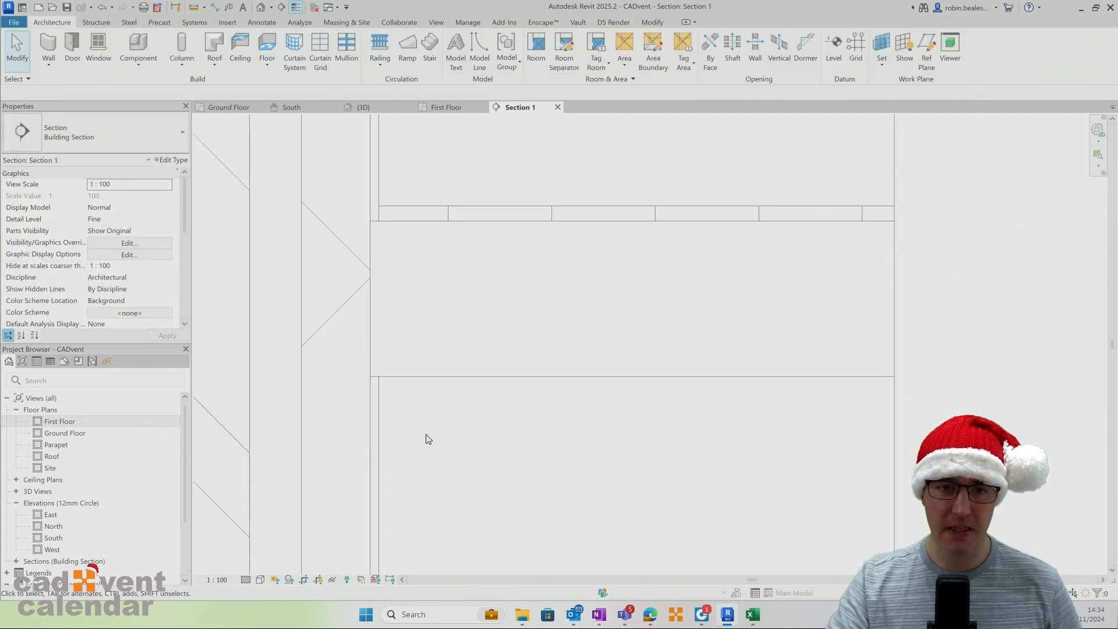
{"action": "scroll", "coordinate": [379, 402], "scroll_direction": "up", "scroll_amount": 5}
{"action": "left_click", "coordinate": [372, 398]}
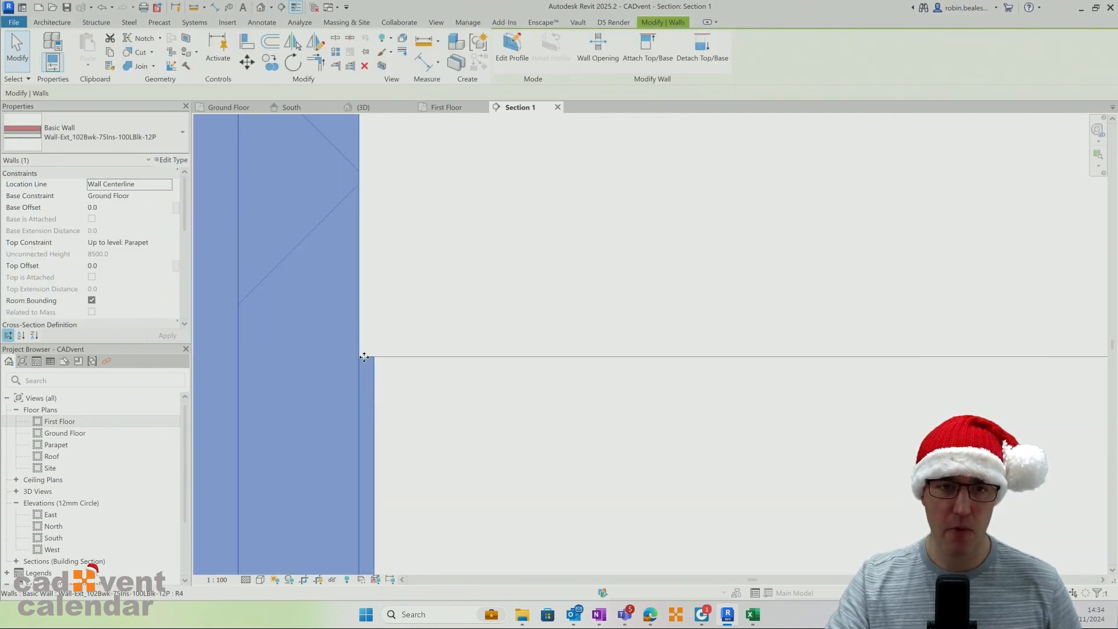
{"action": "scroll", "coordinate": [373, 393], "scroll_direction": "down", "scroll_amount": 2}
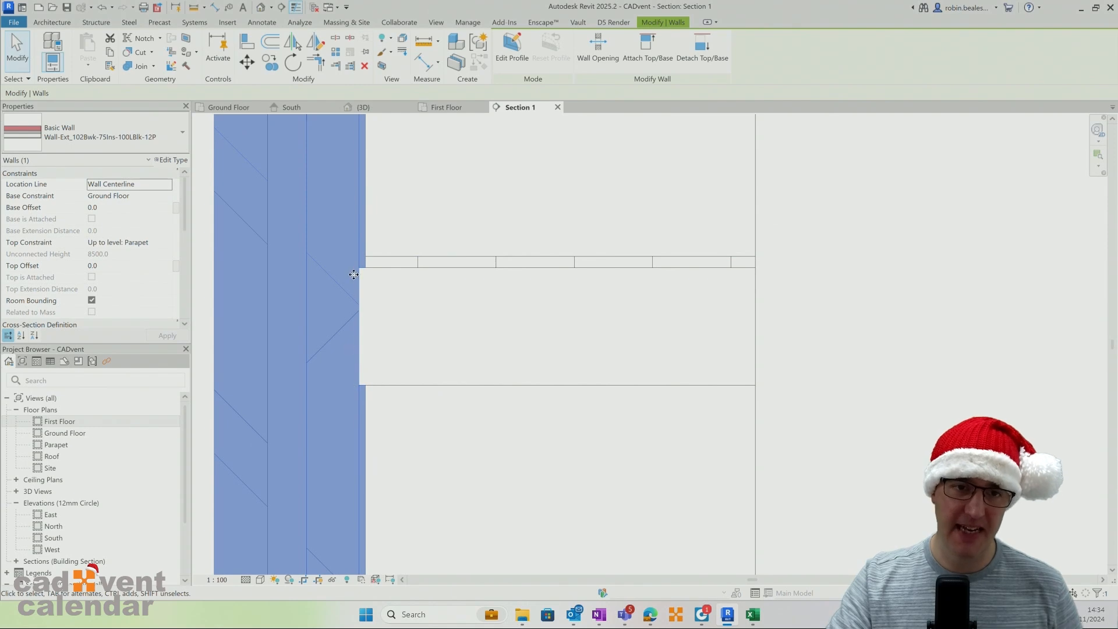
{"action": "scroll", "coordinate": [389, 387], "scroll_direction": "down", "scroll_amount": 3}
{"action": "left_click", "coordinate": [694, 232]}
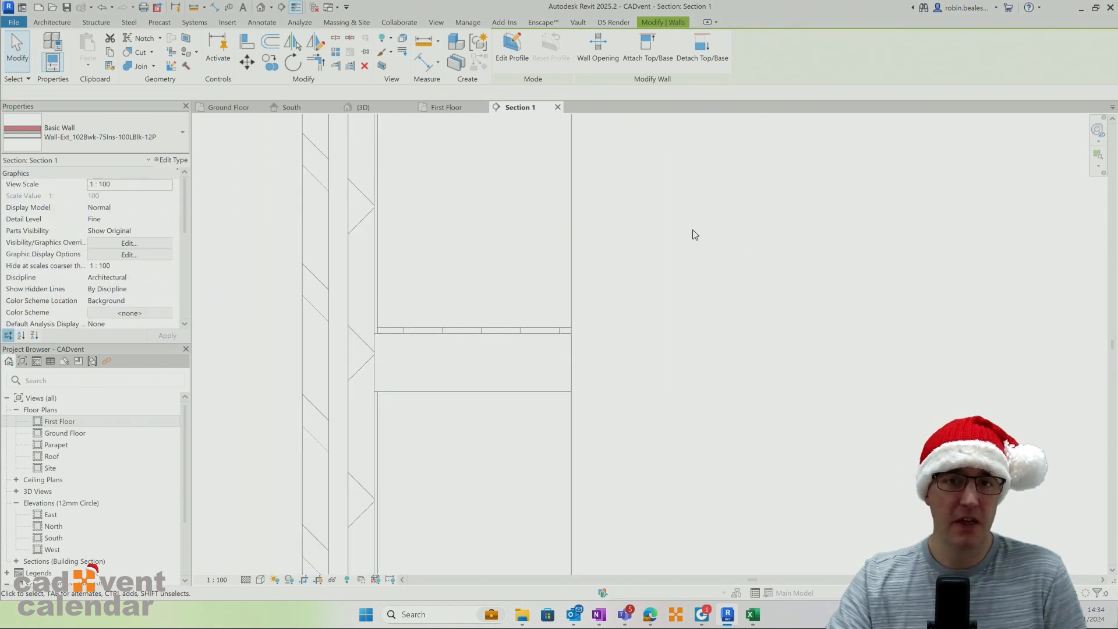
- Close the section view and delete its section marker from the First Floor plan
{"action": "left_click", "coordinate": [557, 108]}
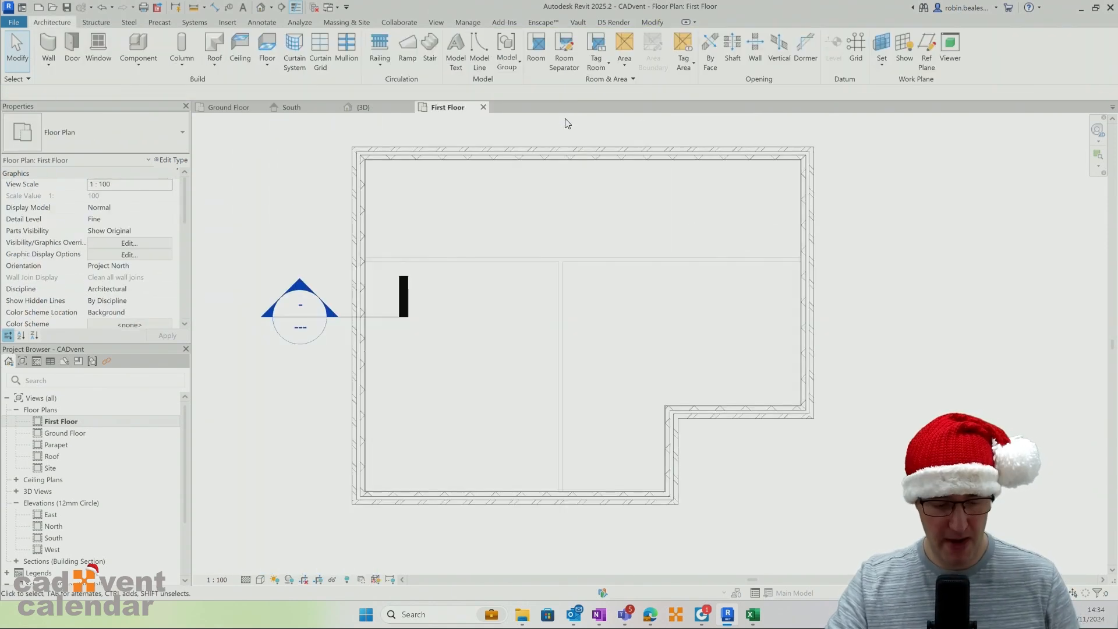
{"action": "key", "text": "Delete"}
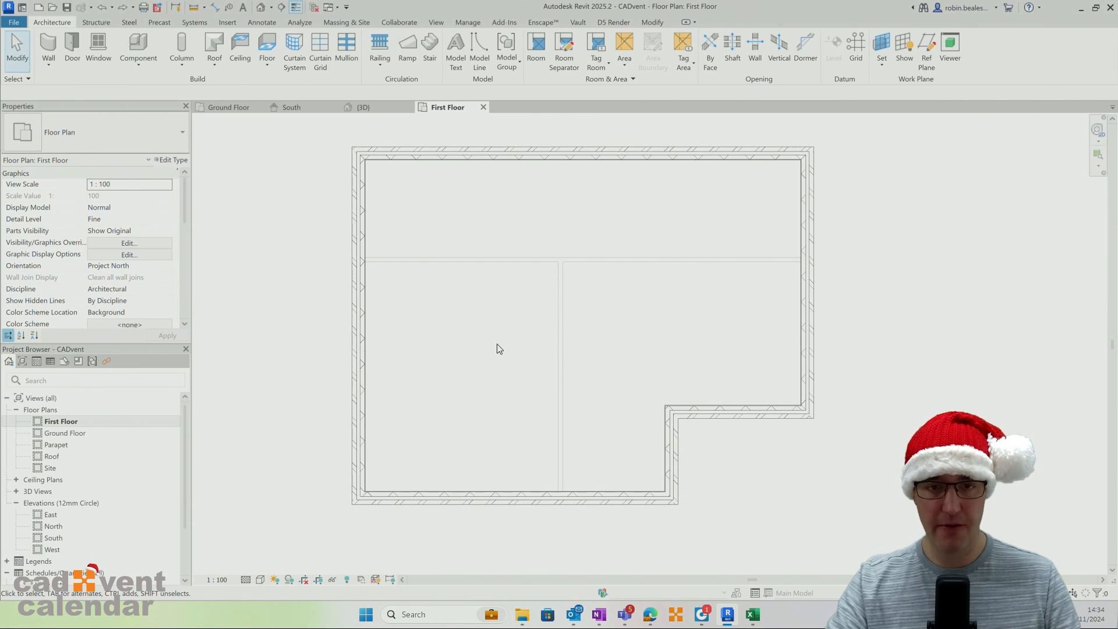
{"action": "middle_click_drag", "start_coordinate": [477, 333], "coordinate": [502, 356]}
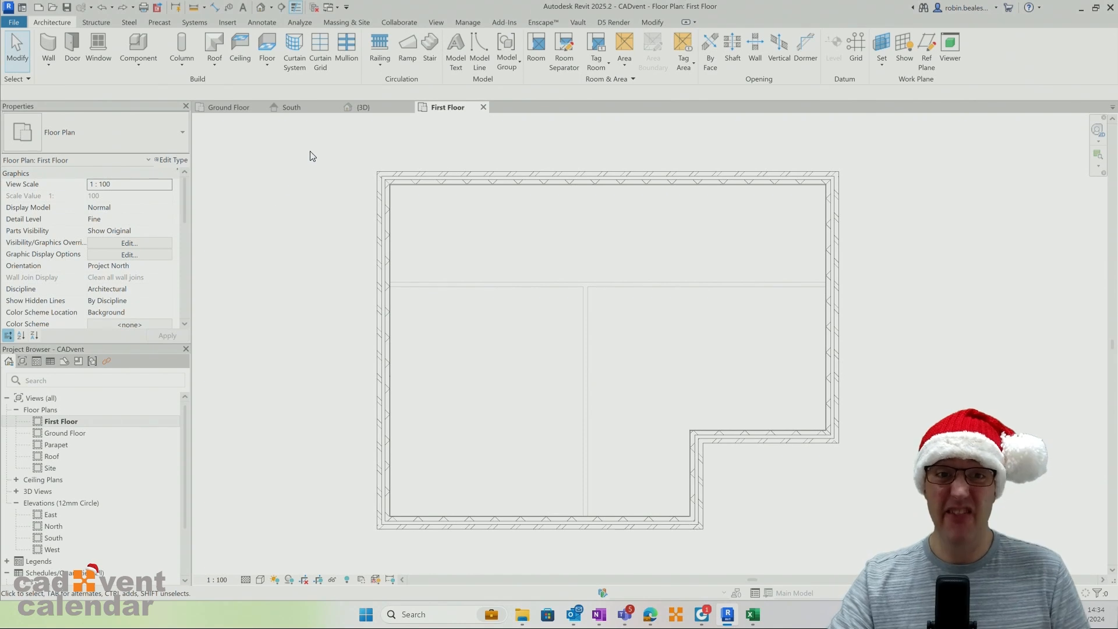
- Place an automatic Plain compound ceiling at a 2600 offset in the southwest room of the Ground Floor plan
{"action": "left_click", "coordinate": [229, 108]}
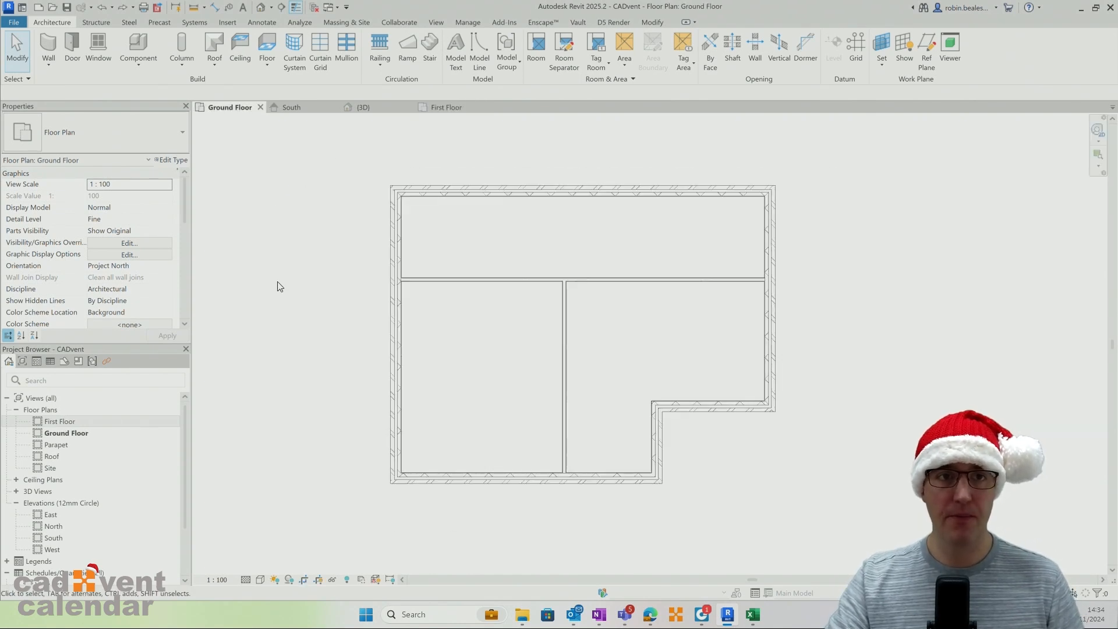
{"action": "left_click", "coordinate": [236, 46]}
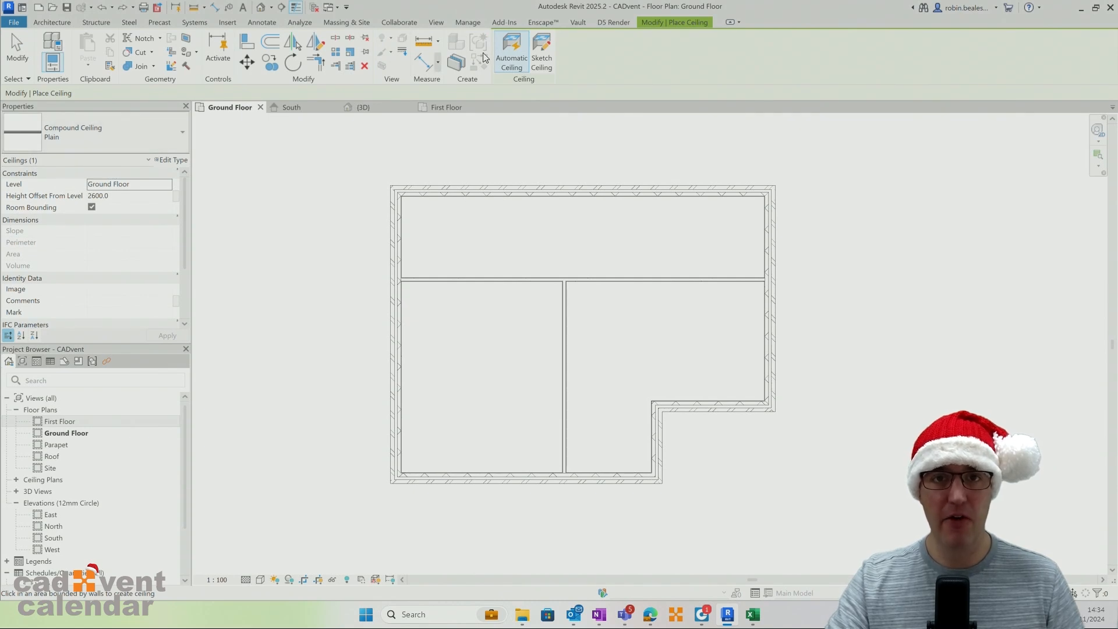
{"action": "left_click", "coordinate": [470, 372]}
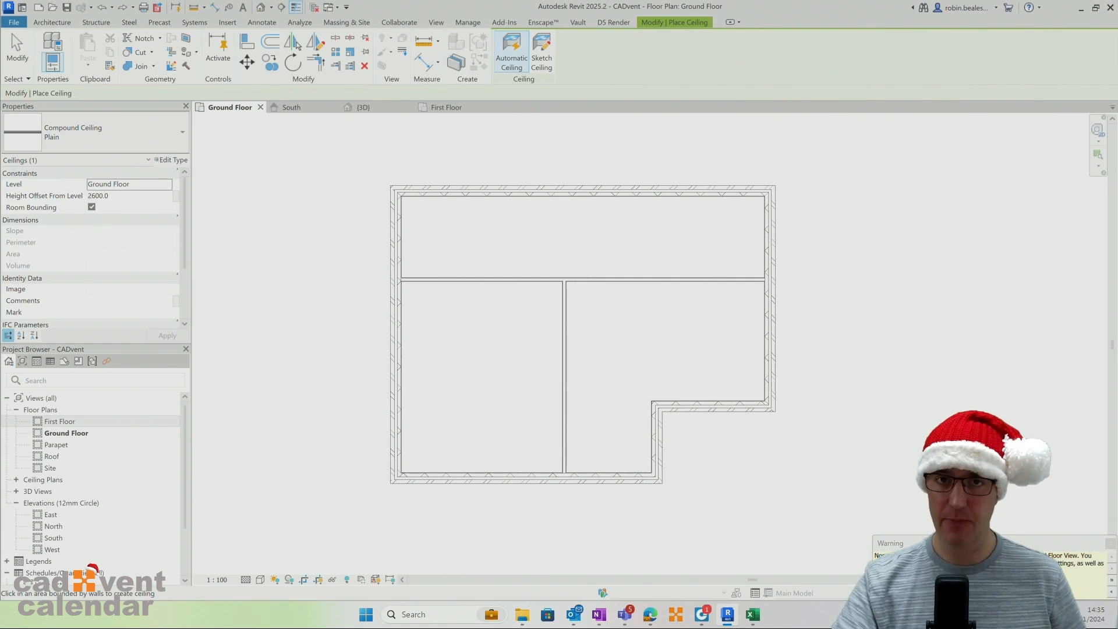
- End ceiling placement and inspect the first floor inside the external walls and the whole building in the default 3D view
{"action": "left_click", "coordinate": [260, 8]}
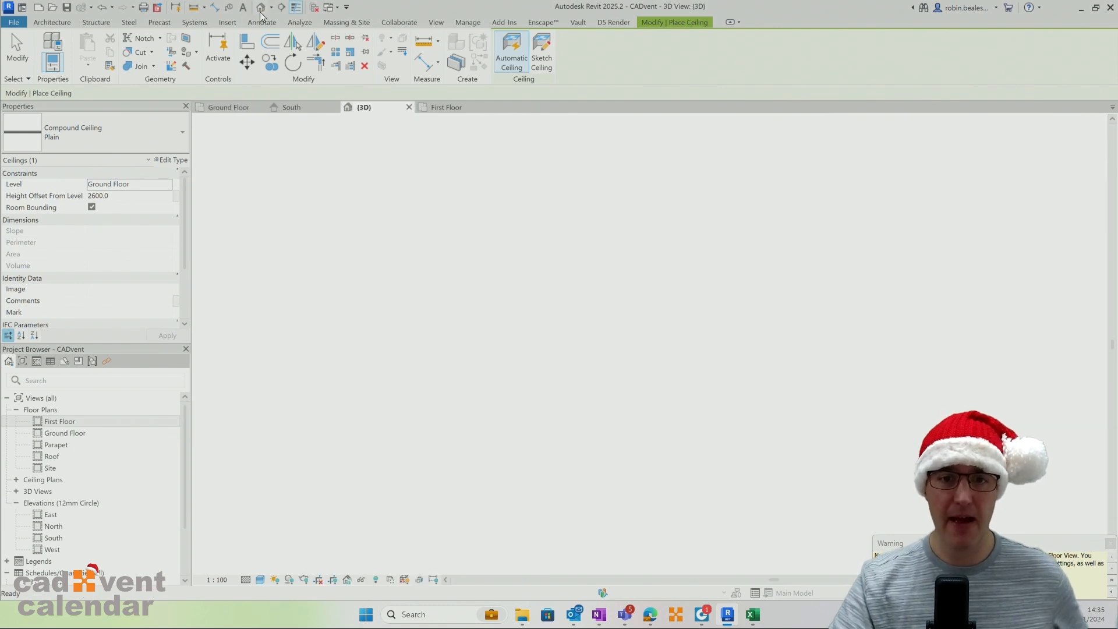
{"action": "middle_click_drag", "start_coordinate": [671, 313], "coordinate": [628, 290], "text": "shift"}
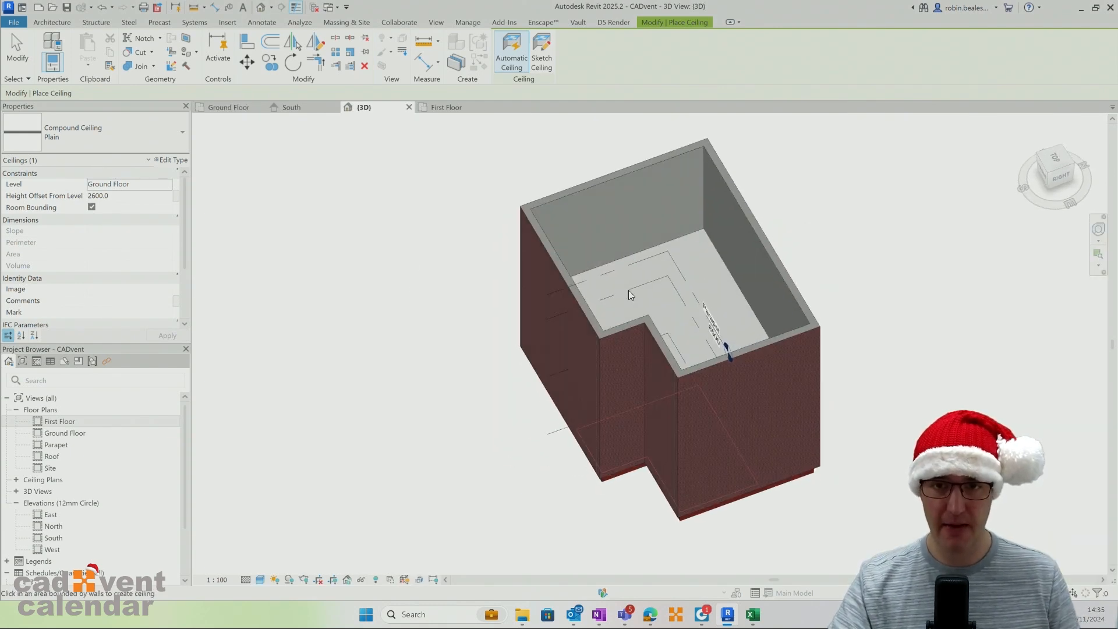
{"action": "scroll", "coordinate": [668, 249], "scroll_direction": "up", "scroll_amount": 2}
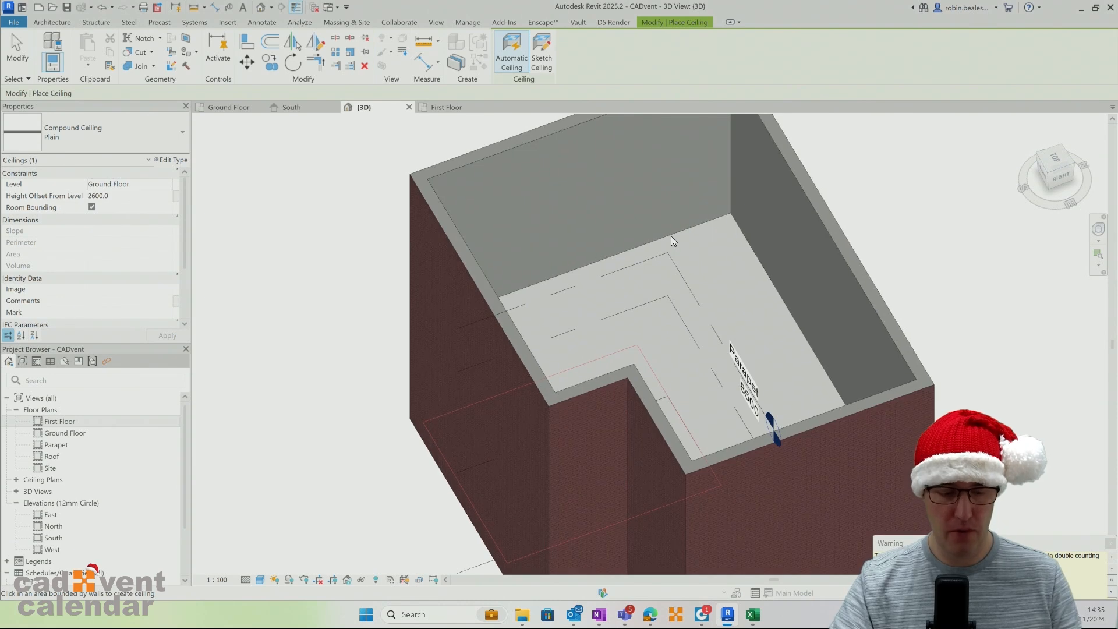
{"action": "key", "text": "Escape"}
{"action": "key", "text": "Escape"}
{"action": "left_click", "coordinate": [680, 232]}
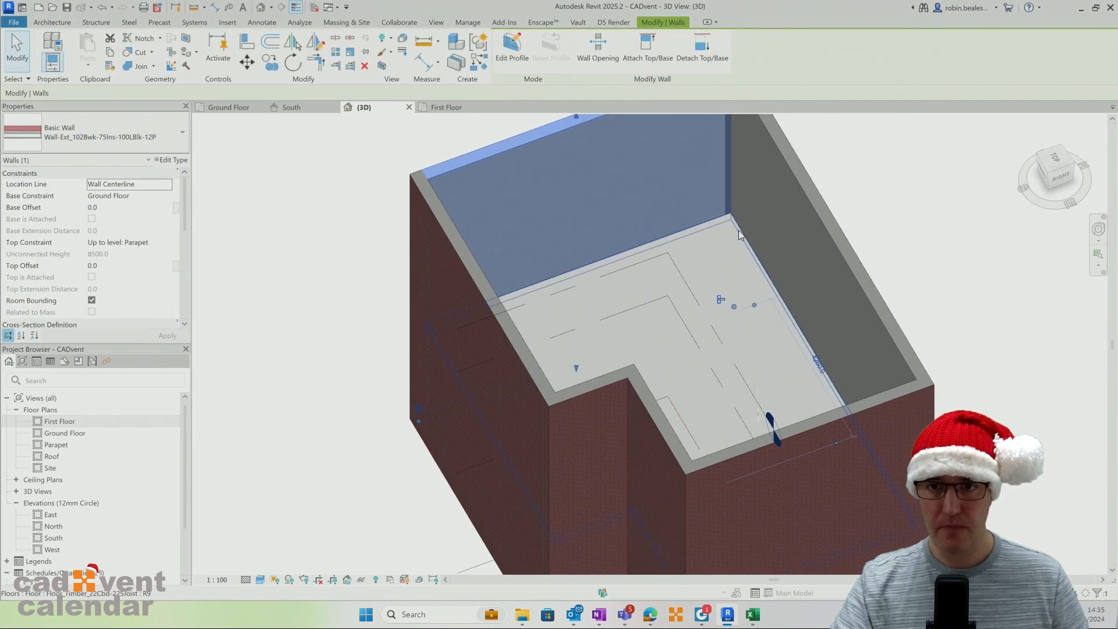
{"action": "left_click", "coordinate": [738, 230]}
{"action": "scroll", "coordinate": [736, 230], "scroll_direction": "down", "scroll_amount": 2}
{"action": "scroll", "coordinate": [731, 245], "scroll_direction": "up", "scroll_amount": 5}
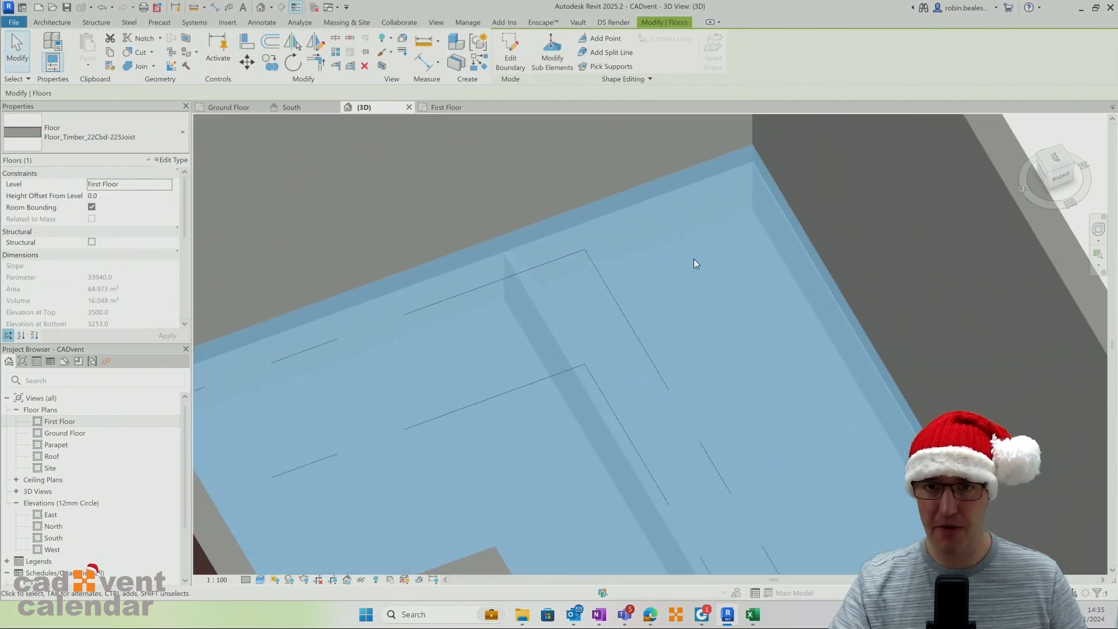
{"action": "scroll", "coordinate": [304, 458], "scroll_direction": "down", "scroll_amount": 3}
{"action": "middle_click_drag", "start_coordinate": [604, 370], "coordinate": [618, 460]}
{"action": "scroll", "coordinate": [604, 372], "scroll_direction": "down", "scroll_amount": 1}
{"action": "scroll", "coordinate": [602, 315], "scroll_direction": "down", "scroll_amount": 3}
{"action": "left_click", "coordinate": [790, 298]}
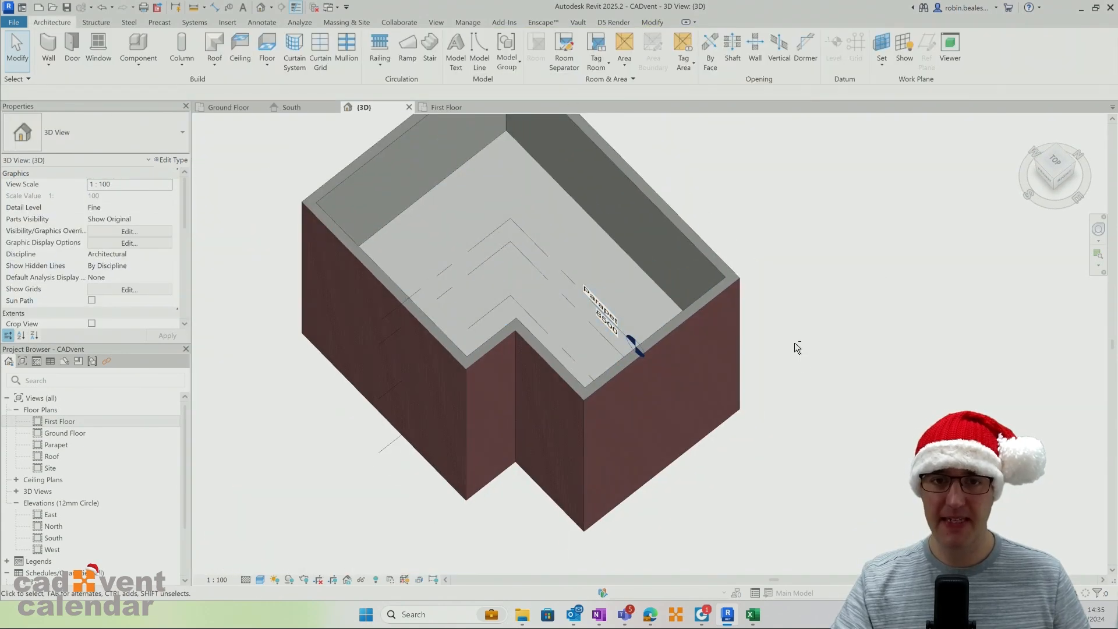
{"action": "middle_click_drag", "start_coordinate": [795, 343], "coordinate": [794, 170], "text": "shift"}
{"action": "middle_click_drag", "start_coordinate": [701, 293], "coordinate": [748, 365]}
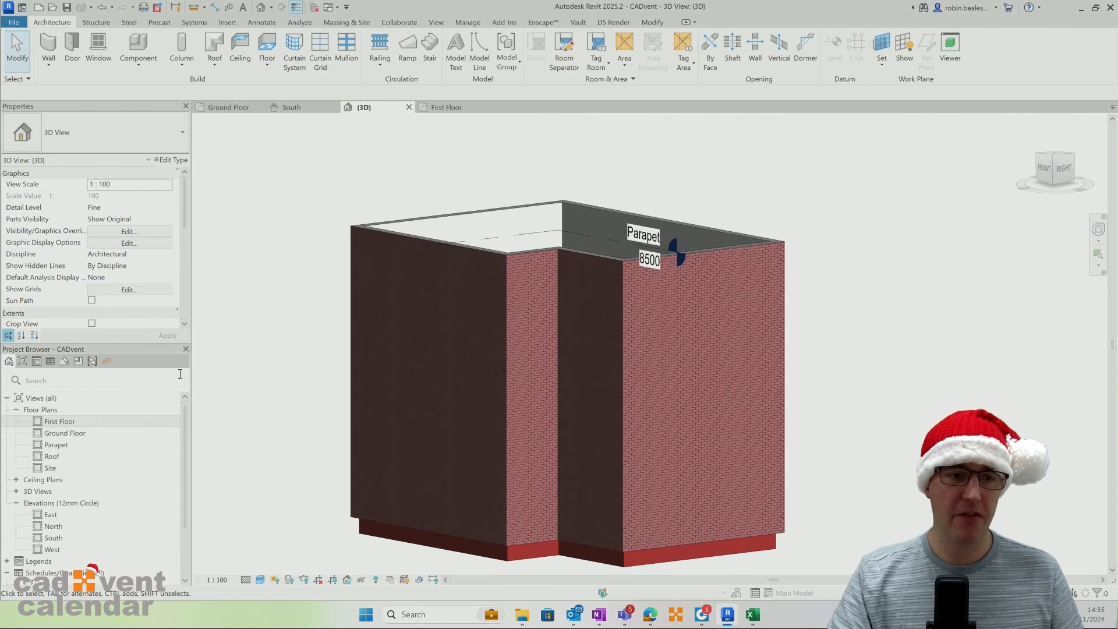
- Open the Roof floor plan and start a roof by footprint with its boundary made by picking walls
{"action": "left_click", "coordinate": [52, 457]}
{"action": "double_click", "coordinate": [52, 457]}
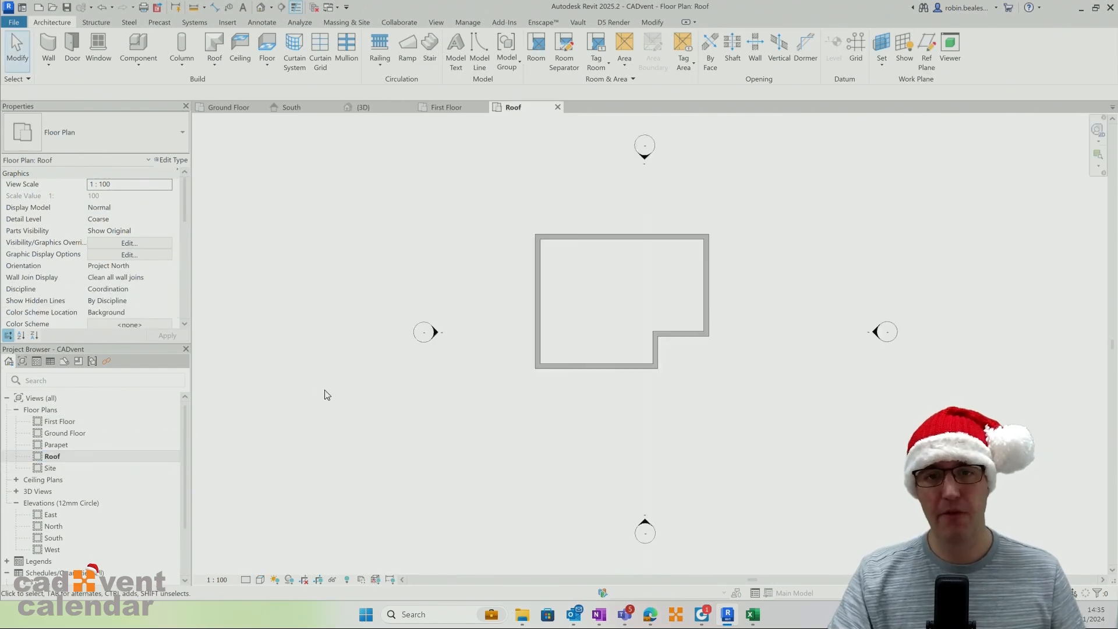
{"action": "left_click", "coordinate": [215, 44]}
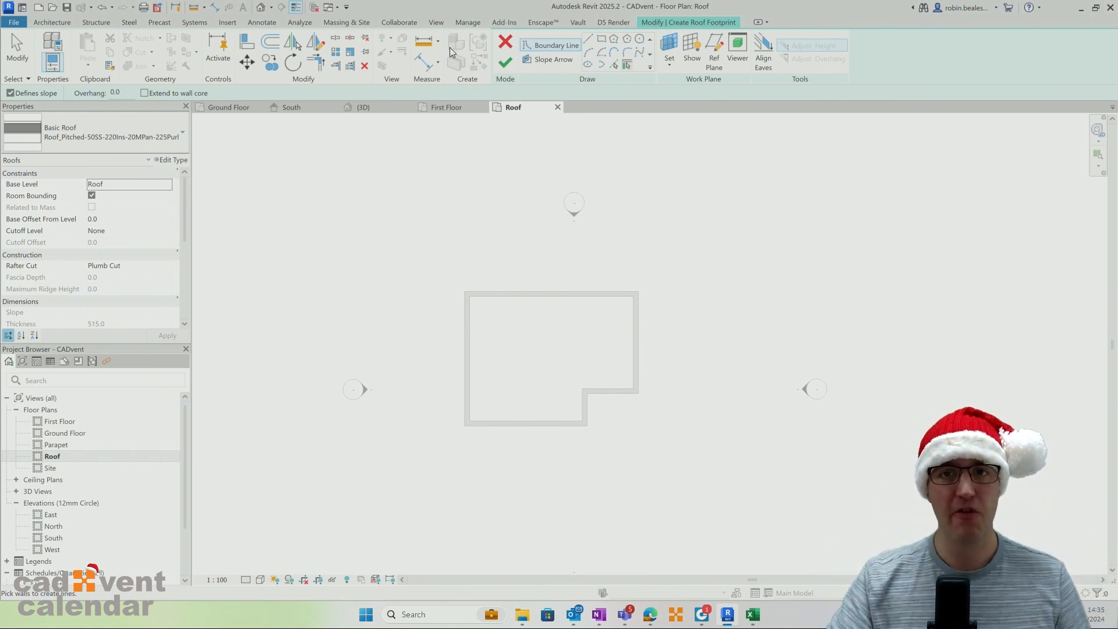
{"action": "left_click", "coordinate": [627, 64]}
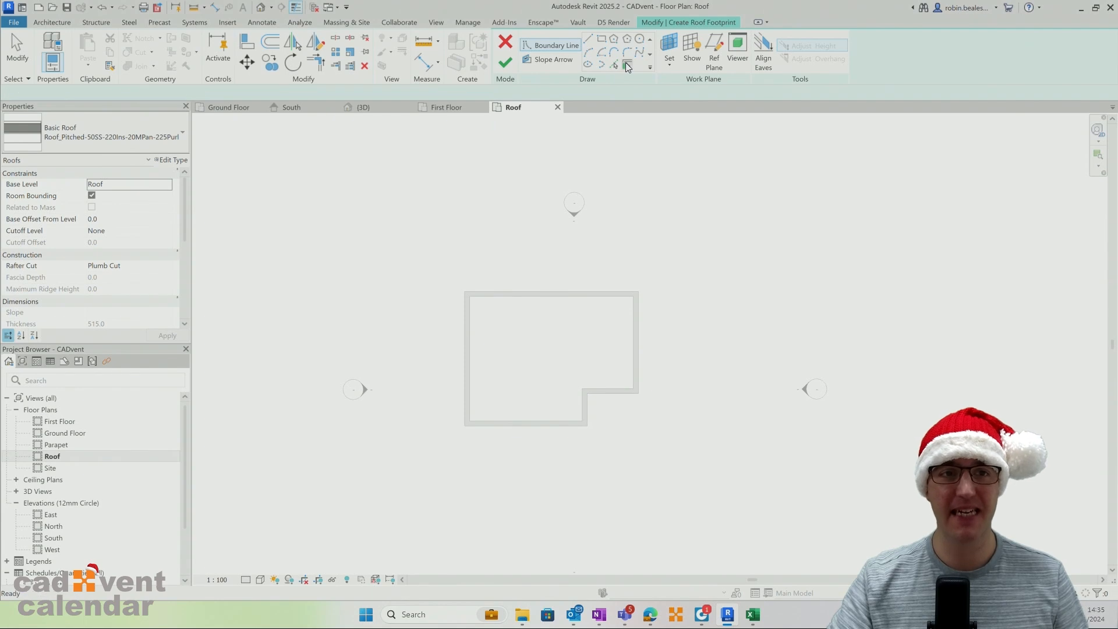
{"action": "left_click", "coordinate": [627, 64]}
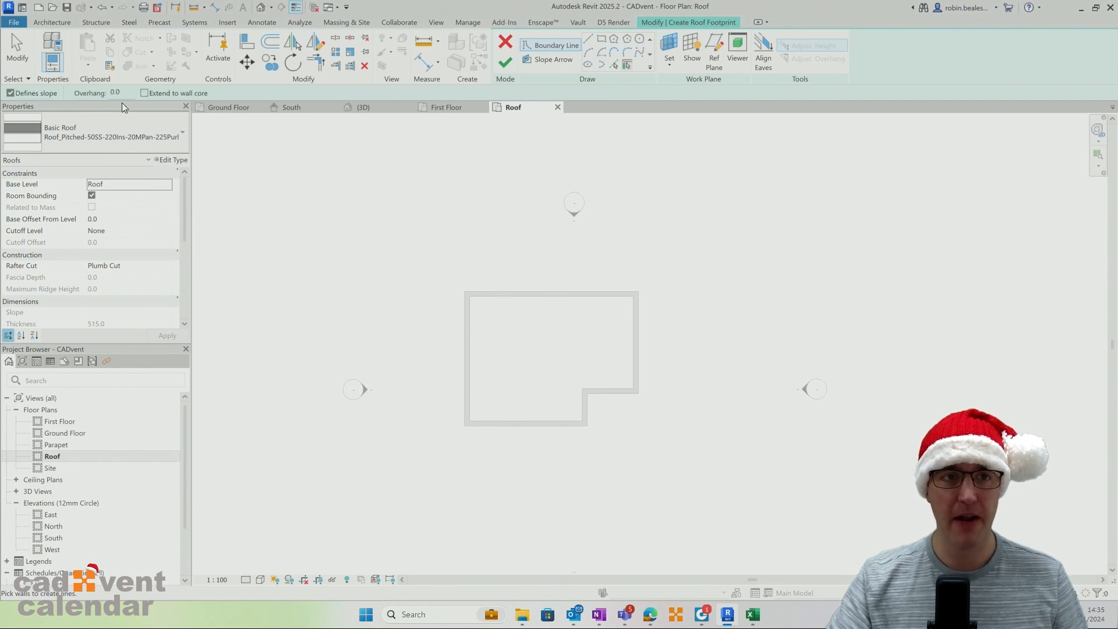
- Set the roof boundary's overhang to 250 and turn off slope definition for its edges
{"action": "left_click", "coordinate": [108, 92]}
{"action": "type", "text": "250"}
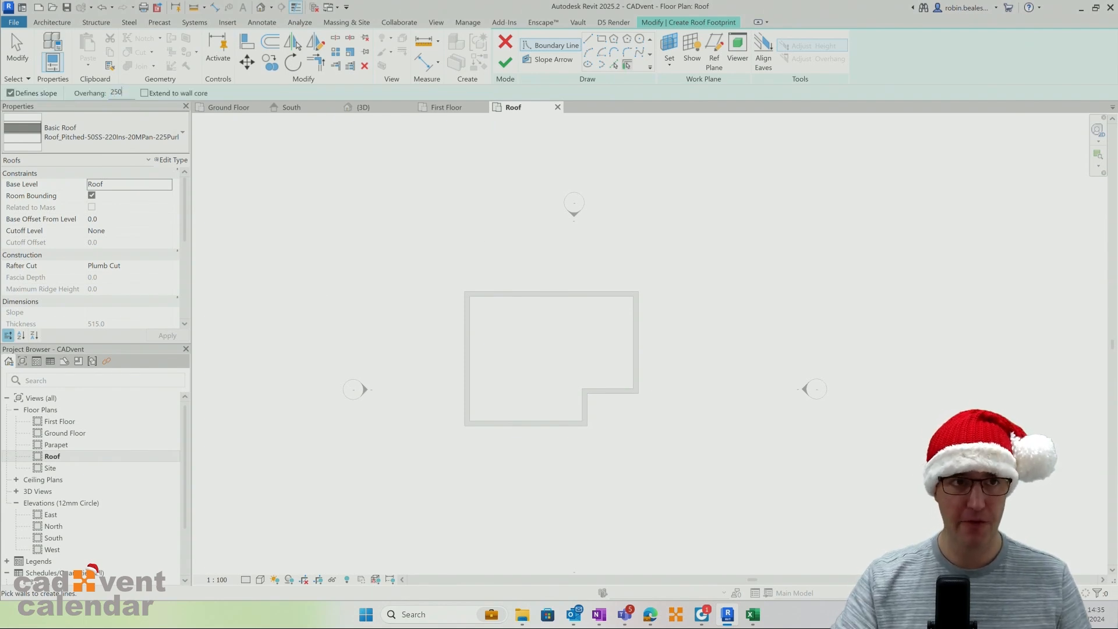
{"action": "key", "text": "Return"}
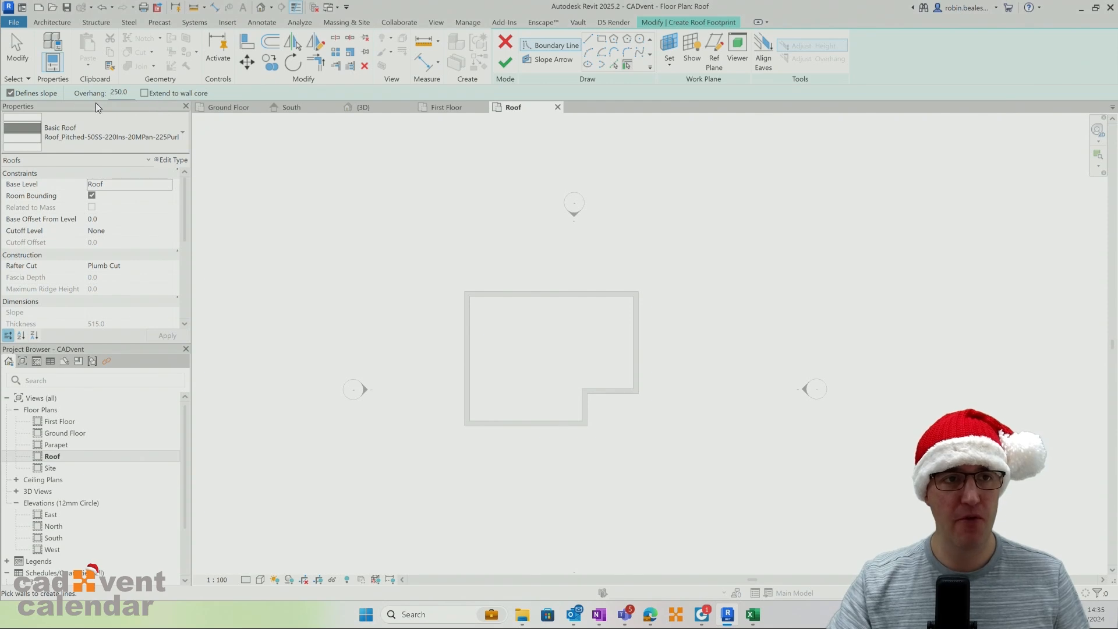
{"action": "left_click", "coordinate": [21, 93]}
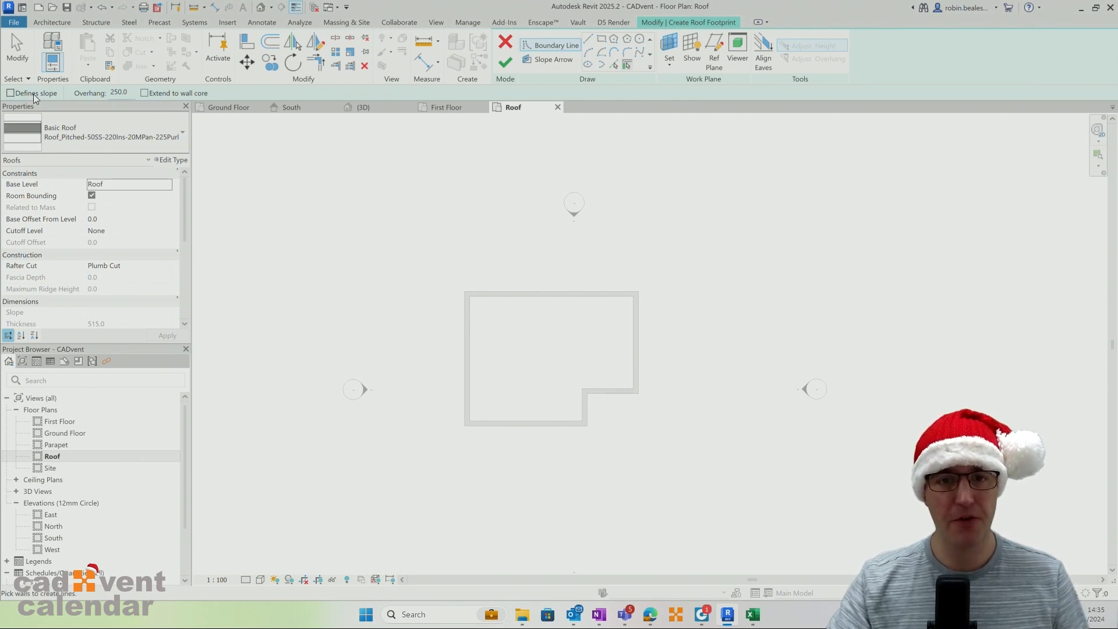
- Pick the north, east and south external walls and both walls of the southeast recess as non-sloping roof boundary edges
{"action": "scroll", "coordinate": [568, 394], "scroll_direction": "up", "scroll_amount": 2}
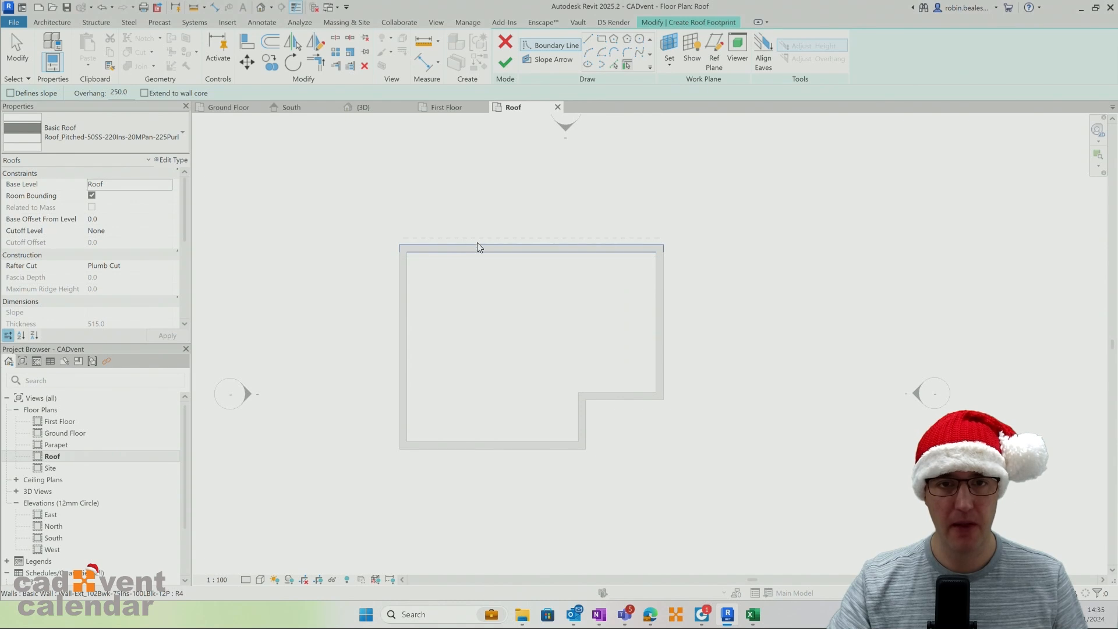
{"action": "left_click", "coordinate": [475, 250]}
{"action": "left_click", "coordinate": [669, 323]}
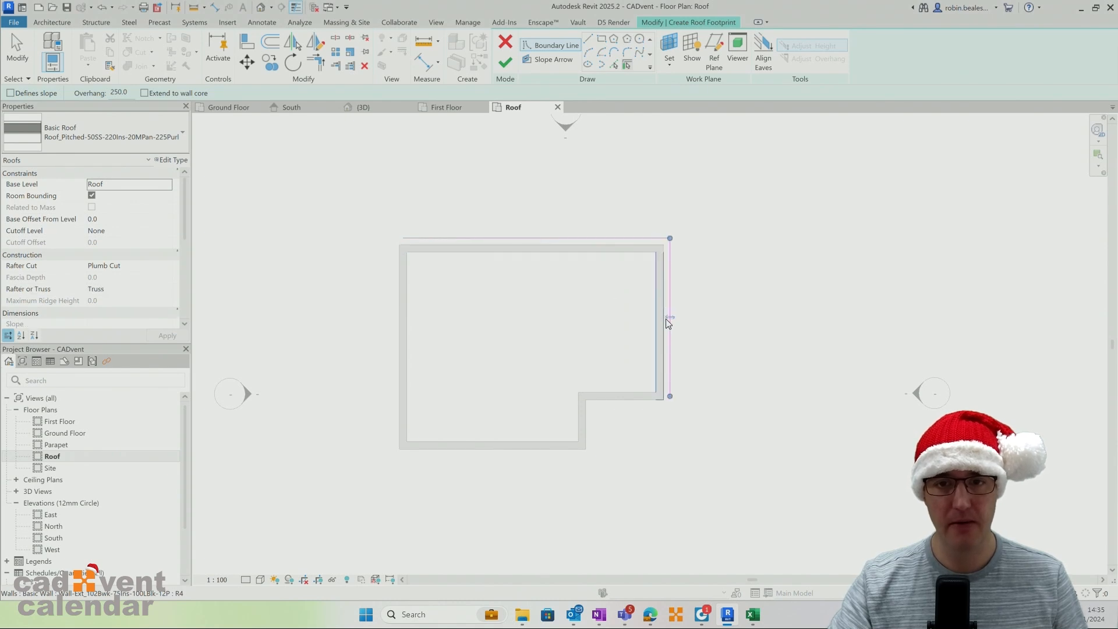
{"action": "left_click", "coordinate": [634, 403]}
{"action": "left_click", "coordinate": [587, 430]}
{"action": "left_click", "coordinate": [539, 455]}
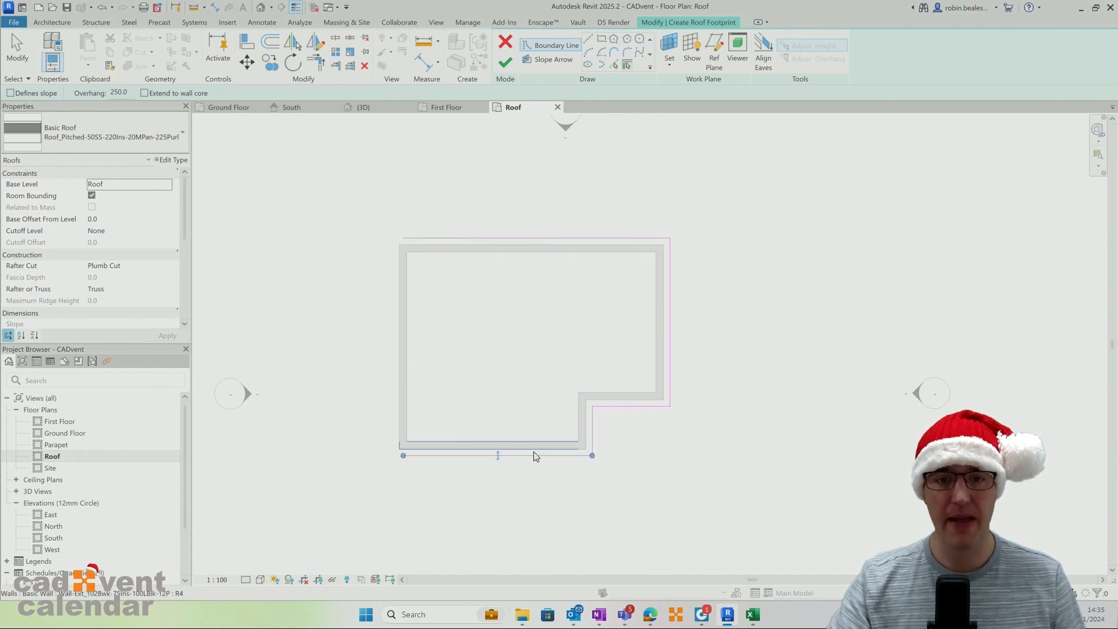
- Add the west wall as a slope-defining boundary edge, set its slope to 2.5°, and finish the roof footprint
{"action": "left_click", "coordinate": [55, 93]}
{"action": "left_click", "coordinate": [399, 324]}
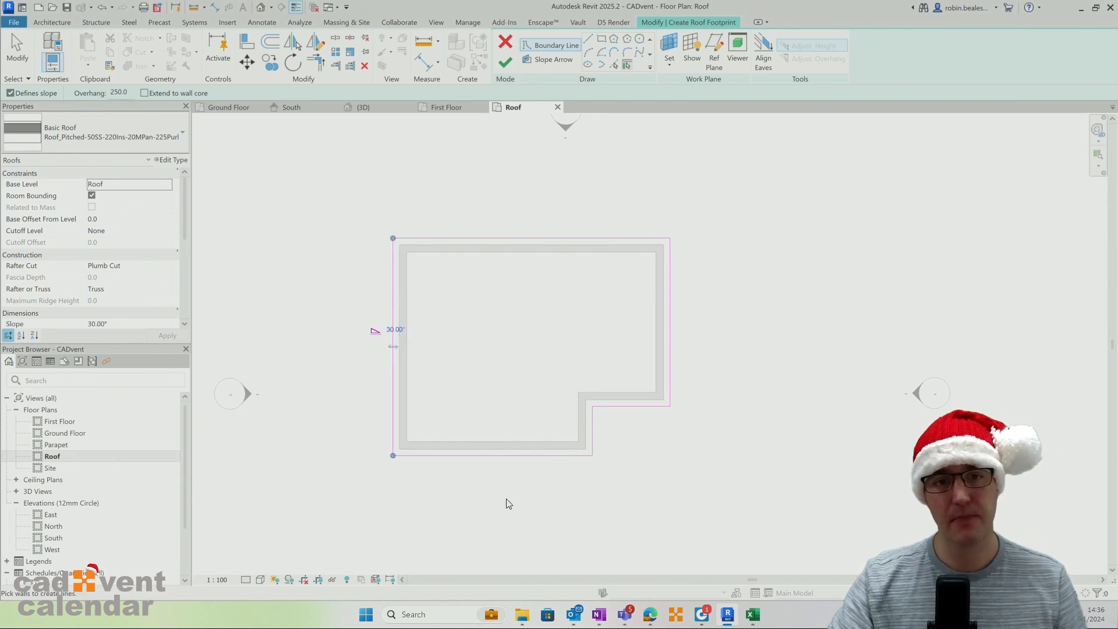
{"action": "left_click", "coordinate": [387, 330]}
{"action": "type", "text": "2.5"}
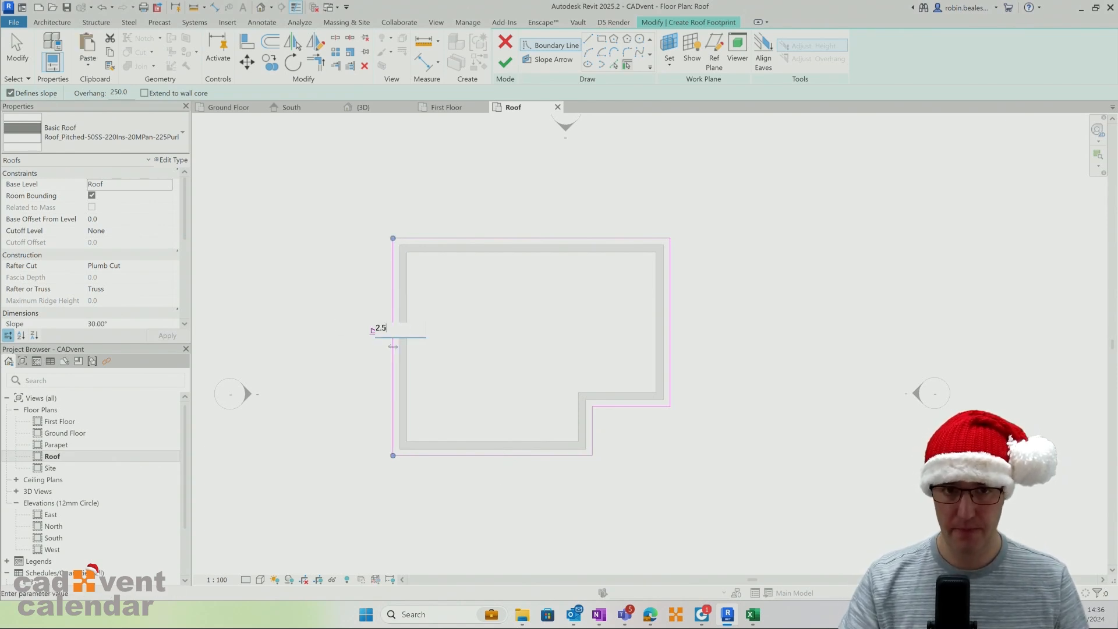
{"action": "key", "text": "Return"}
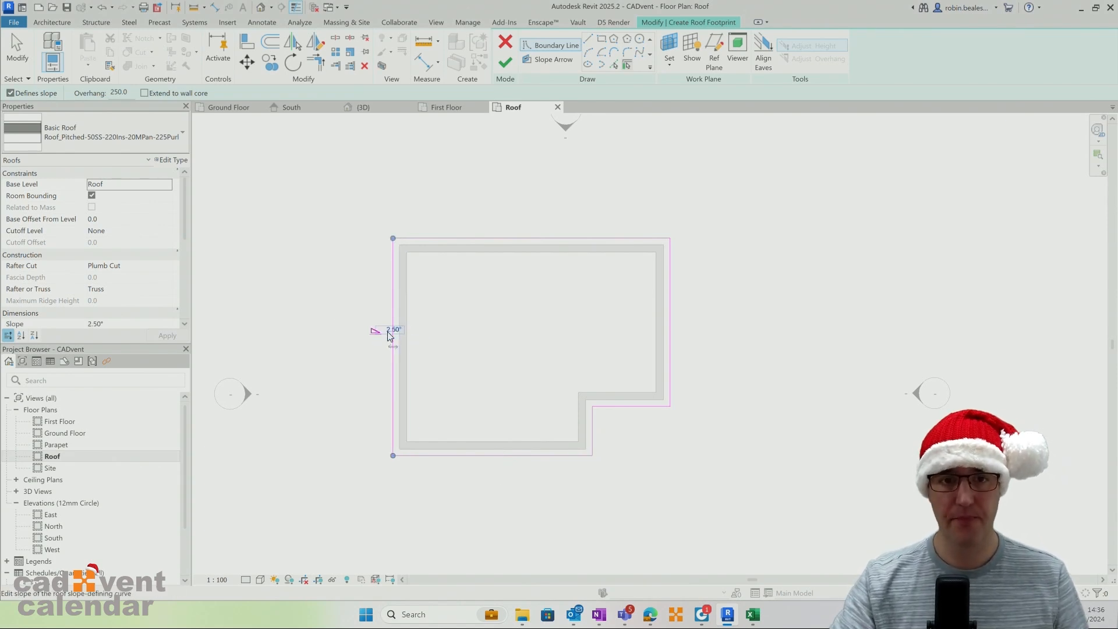
{"action": "left_click", "coordinate": [506, 62]}
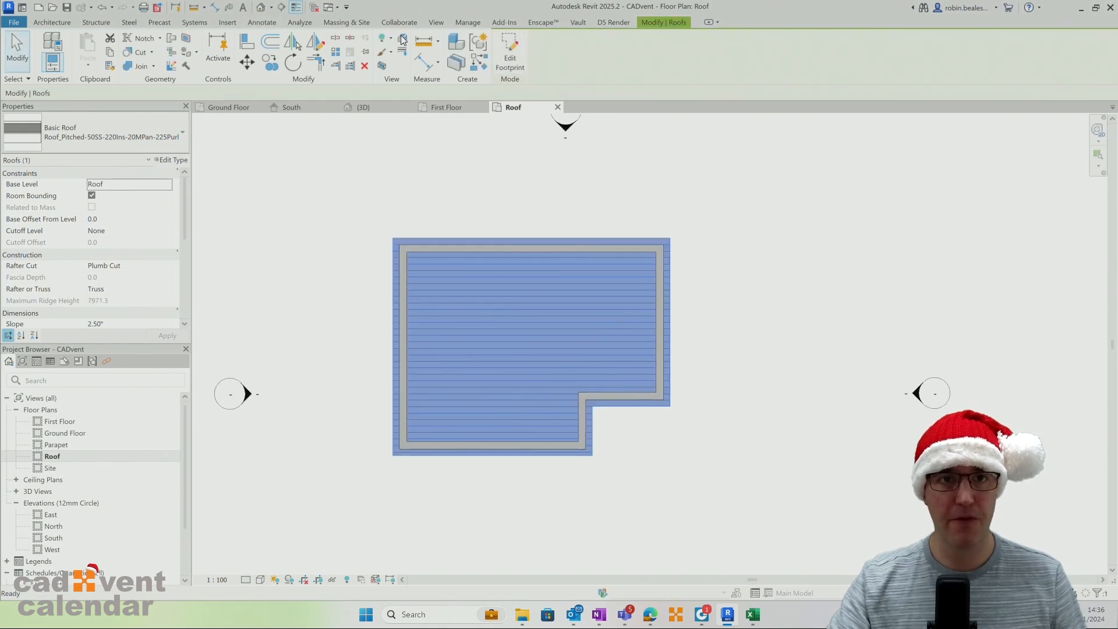
- In the default 3D view, attach the tops of all six external walls to the roof and clear the selection
{"action": "left_click", "coordinate": [412, 180]}
{"action": "left_click", "coordinate": [264, 8]}
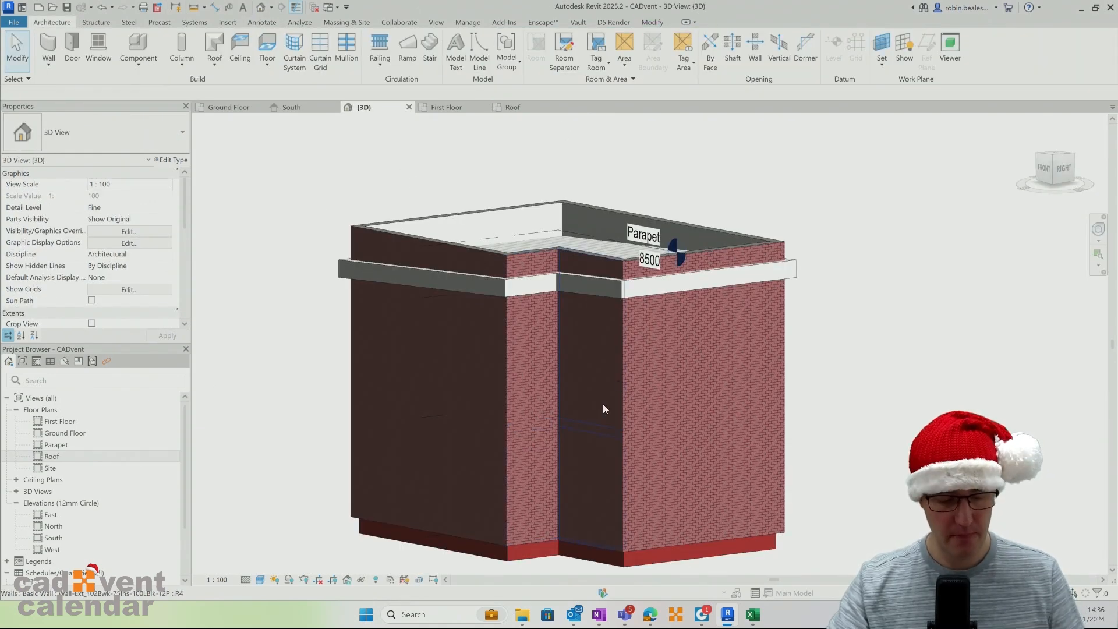
{"action": "mouse_move", "coordinate": [603, 403]}
{"action": "middle_mouse_down", "text": "shift"}
{"action": "mouse_move", "coordinate": [542, 372]}
{"action": "mouse_move", "coordinate": [707, 402]}
{"action": "mouse_move", "coordinate": [781, 475]}
{"action": "mouse_move", "coordinate": [866, 524]}
{"action": "mouse_move", "coordinate": [812, 469]}
{"action": "mouse_move", "coordinate": [620, 389]}
{"action": "middle_mouse_up", "text": "shift"}
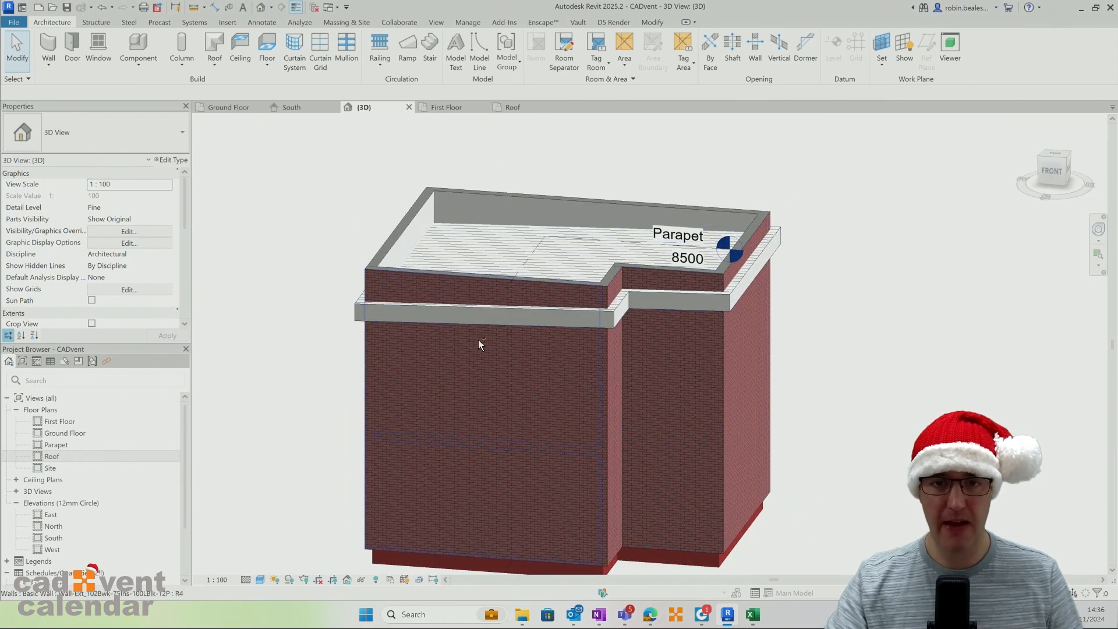
{"action": "middle_click_drag", "start_coordinate": [429, 258], "coordinate": [657, 397], "text": "shift"}
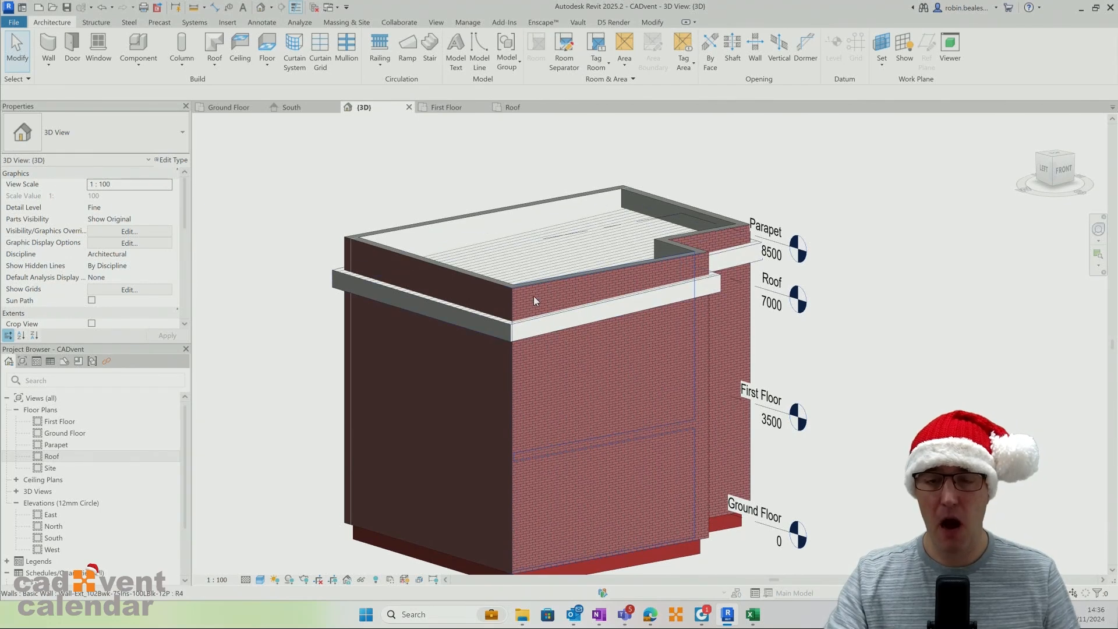
{"action": "middle_click_drag", "start_coordinate": [509, 279], "coordinate": [399, 331], "text": "shift"}
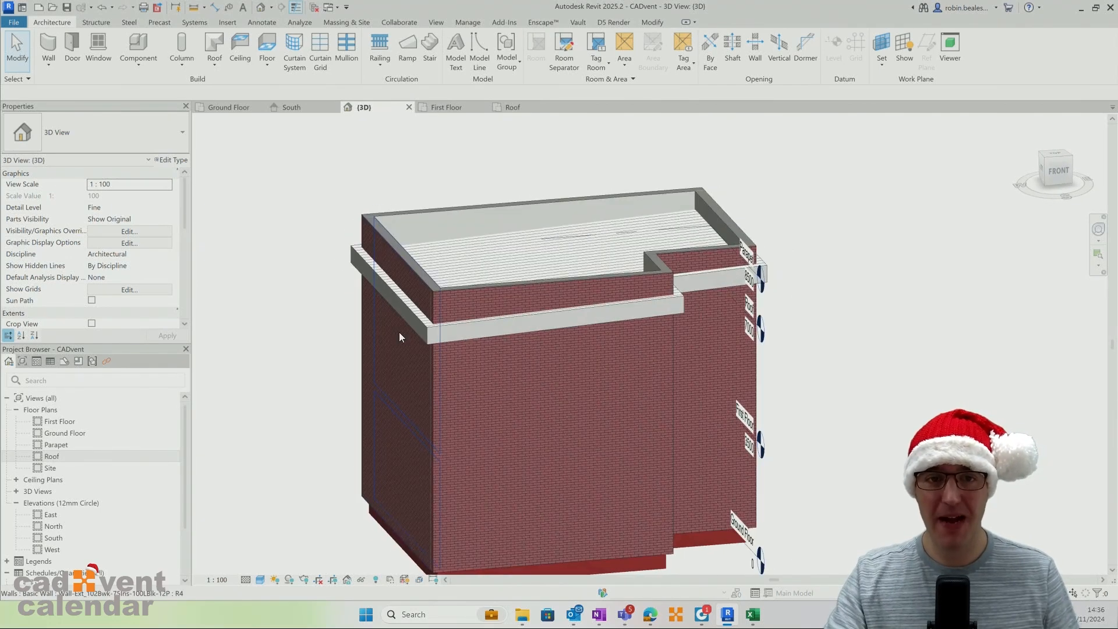
{"action": "key", "text": "Tab"}
{"action": "left_click", "coordinate": [372, 215]}
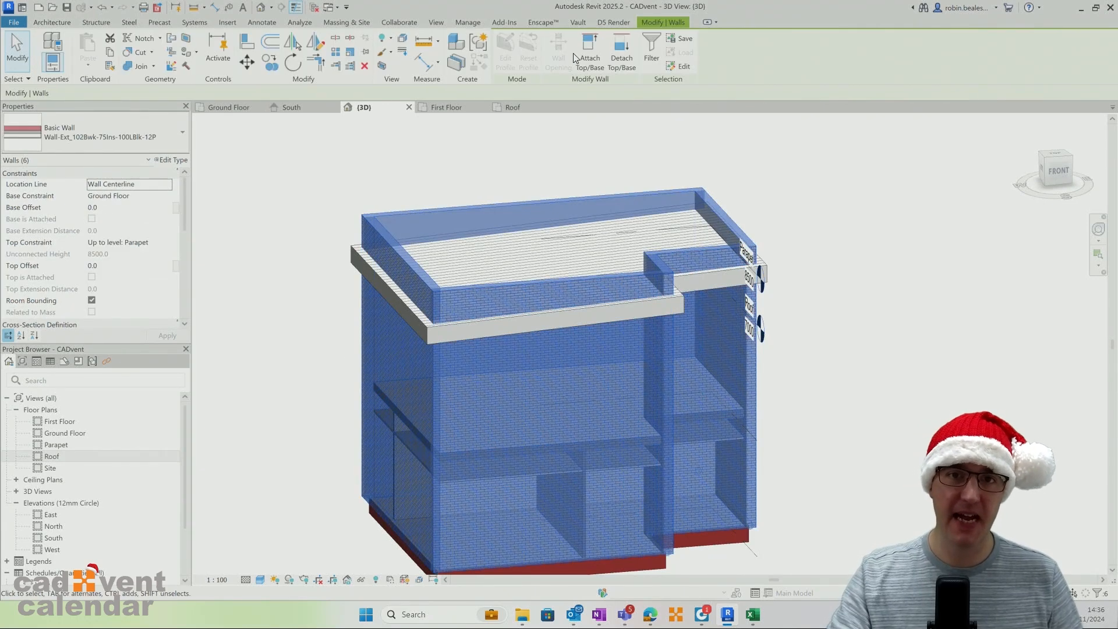
{"action": "left_click", "coordinate": [585, 57]}
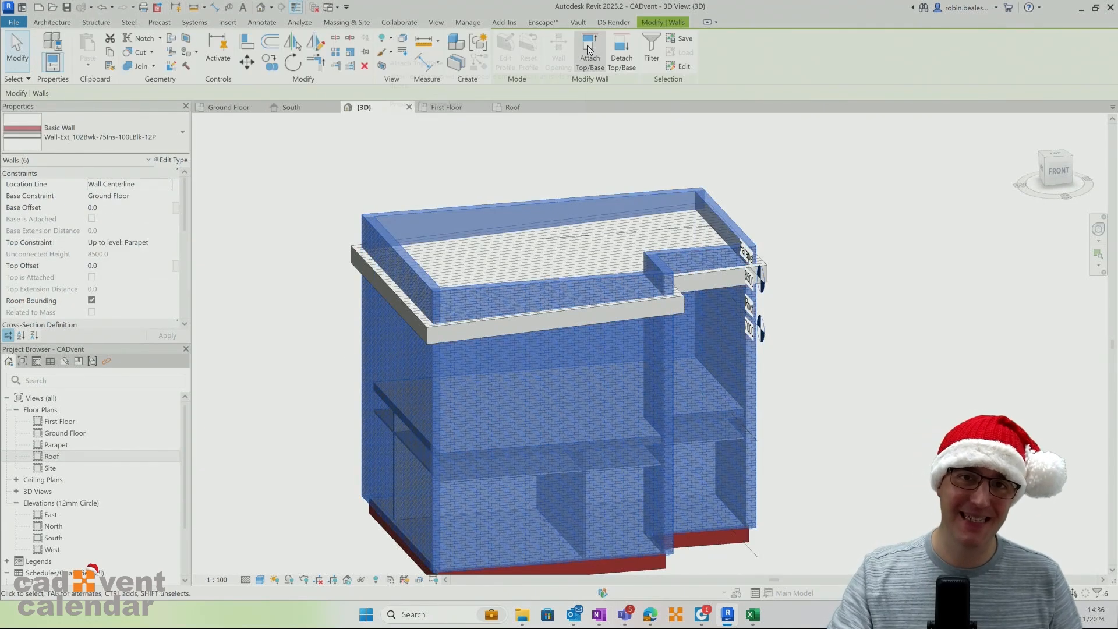
{"action": "left_click", "coordinate": [362, 265]}
{"action": "key", "text": "Escape"}
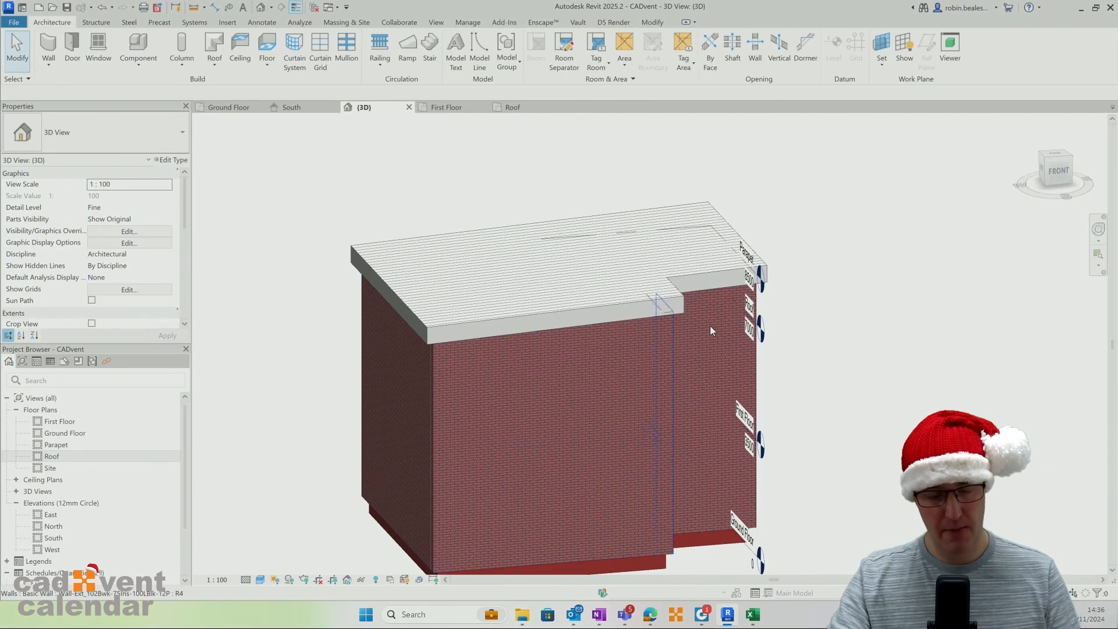
- Delete the Parapet level together with its floor plan view, accepting the removal of its dependent elements
{"action": "middle_click_drag", "start_coordinate": [812, 296], "coordinate": [361, 361], "text": "shift"}
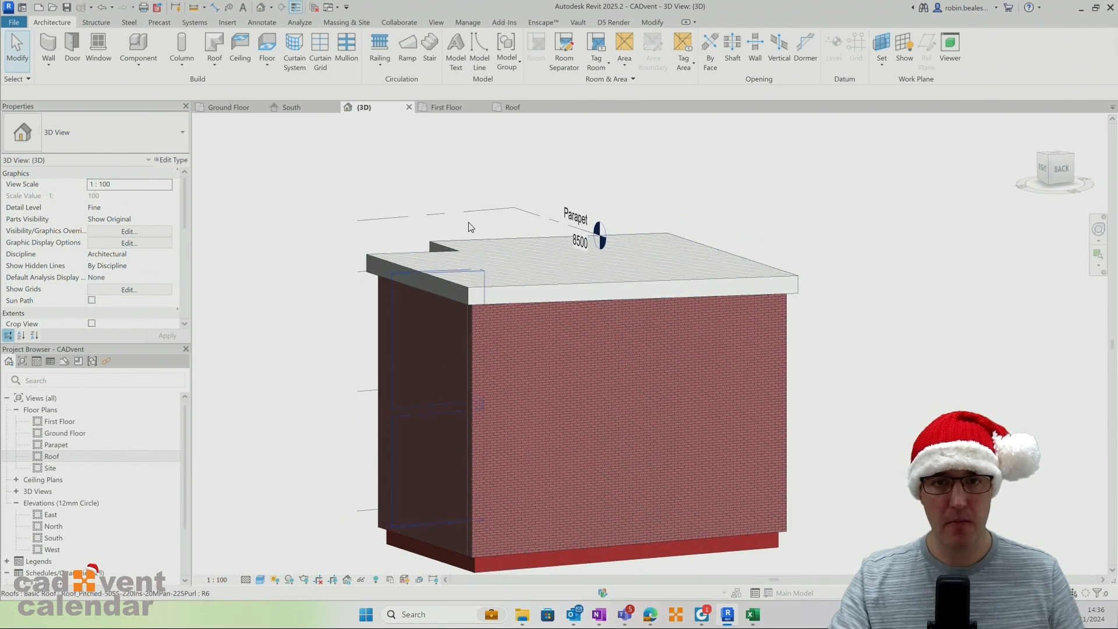
{"action": "left_click", "coordinate": [517, 207]}
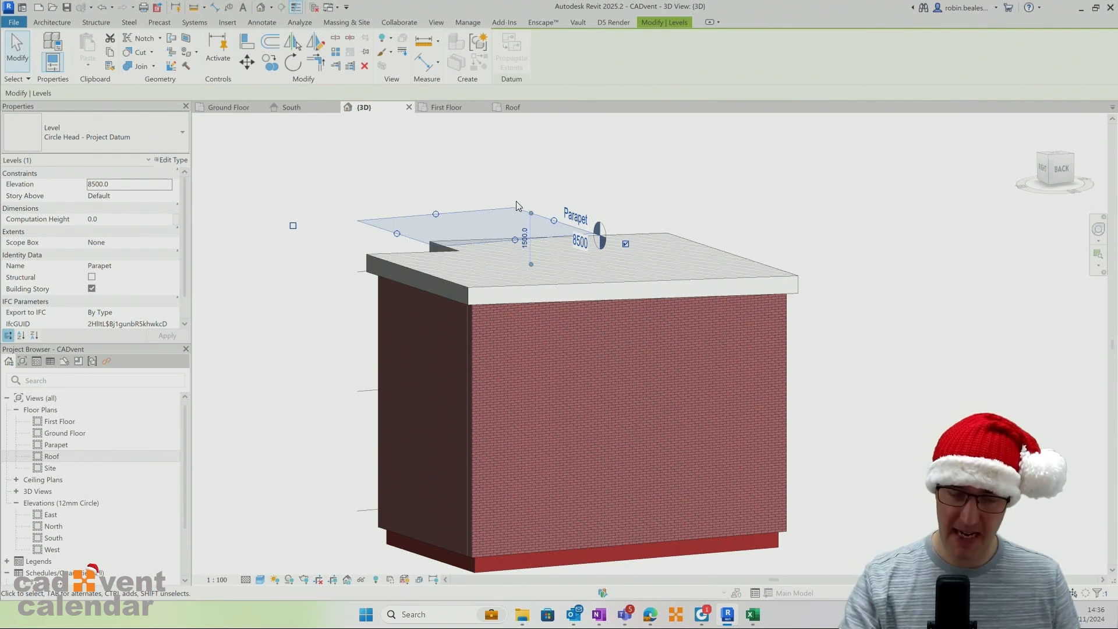
{"action": "key", "text": "Delete"}
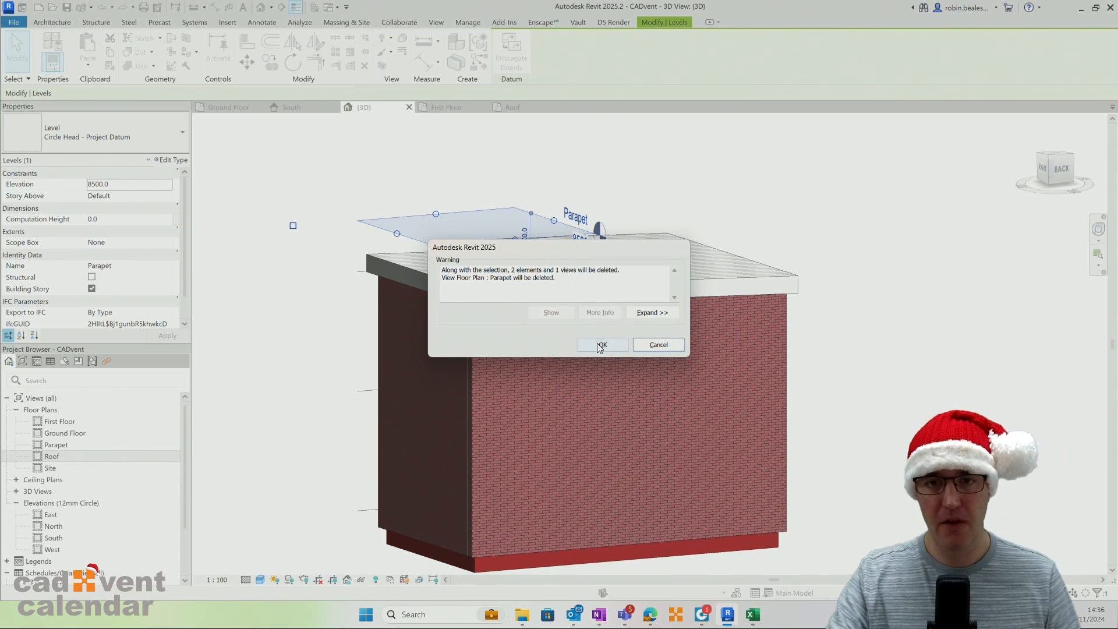
{"action": "left_click", "coordinate": [600, 347]}
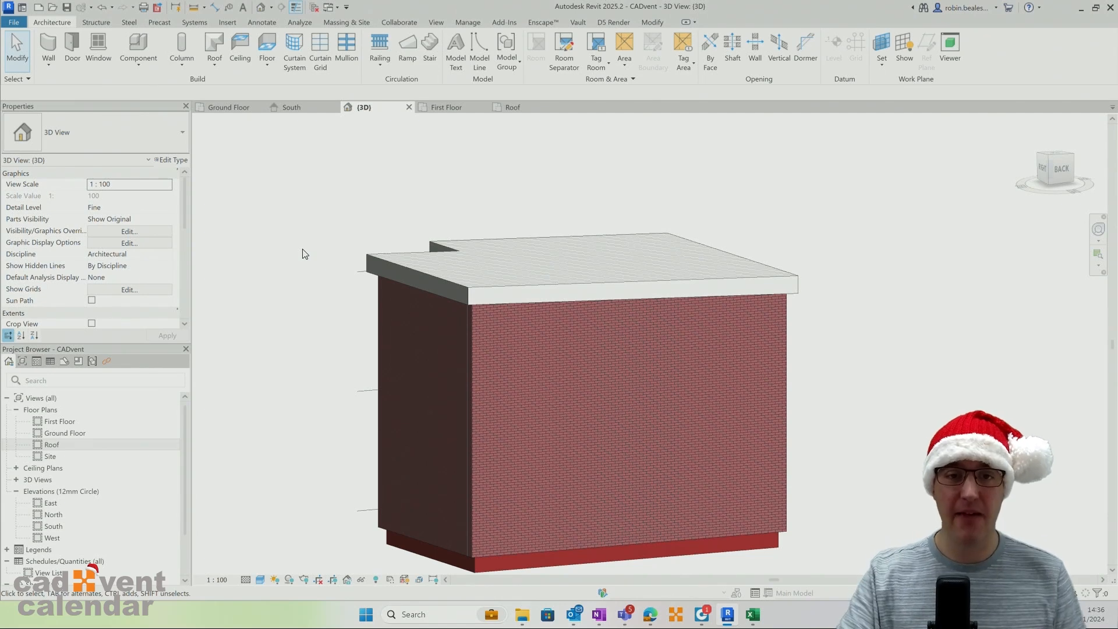
- Inspect the roof from the back and check the north external wall's properties and the interior behind it
{"action": "middle_click_drag", "start_coordinate": [535, 302], "coordinate": [428, 562], "text": "shift"}
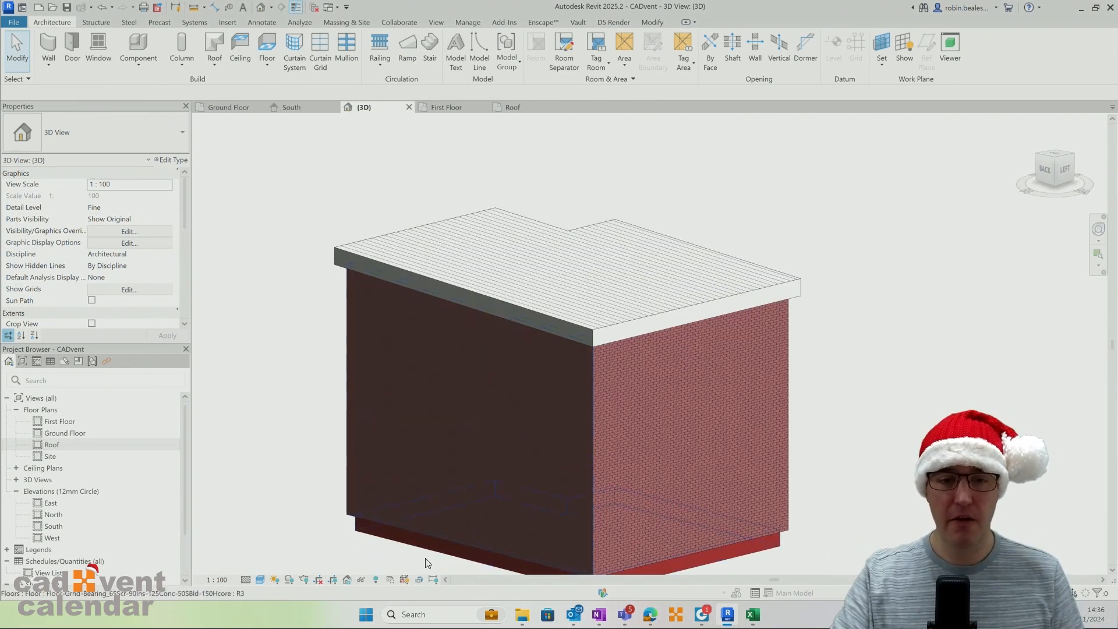
{"action": "left_click", "coordinate": [440, 544]}
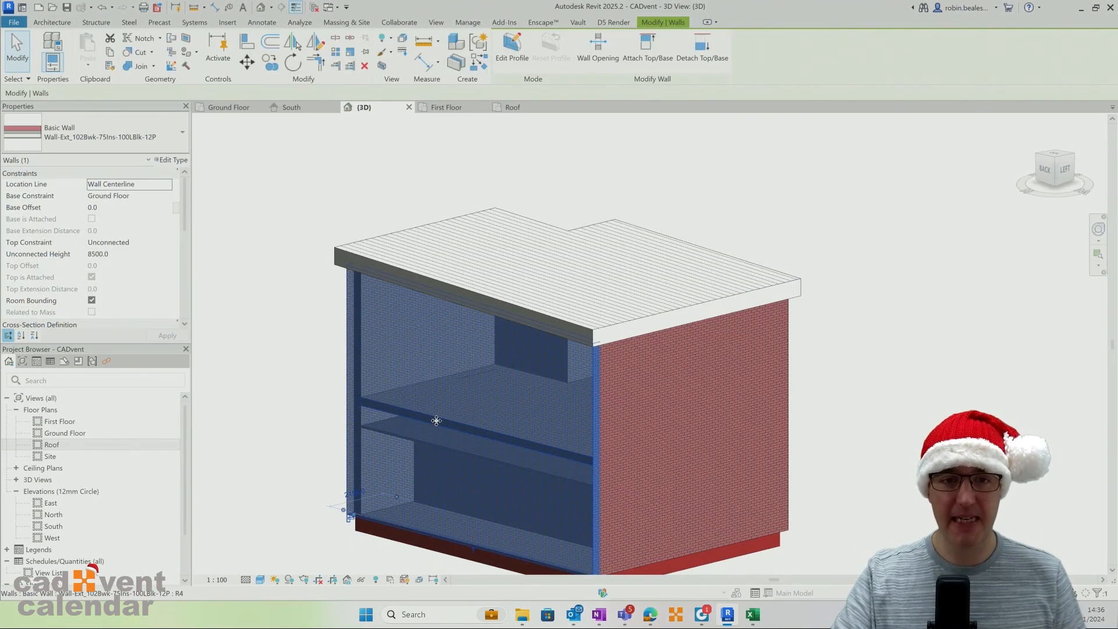
{"action": "left_click", "coordinate": [404, 274]}
{"action": "left_click", "coordinate": [417, 184]}
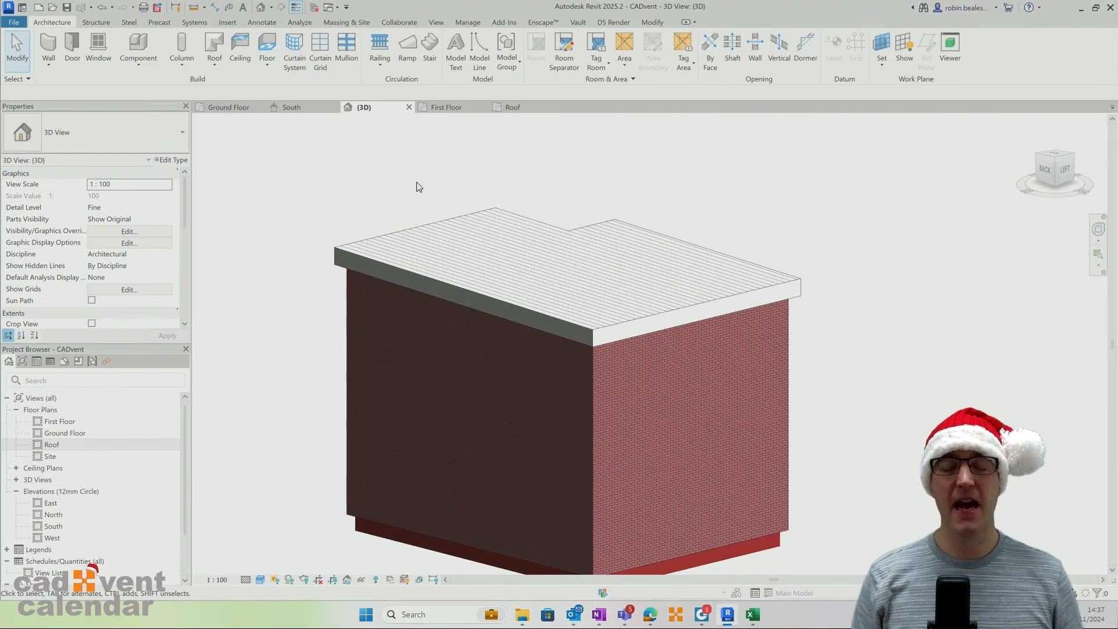